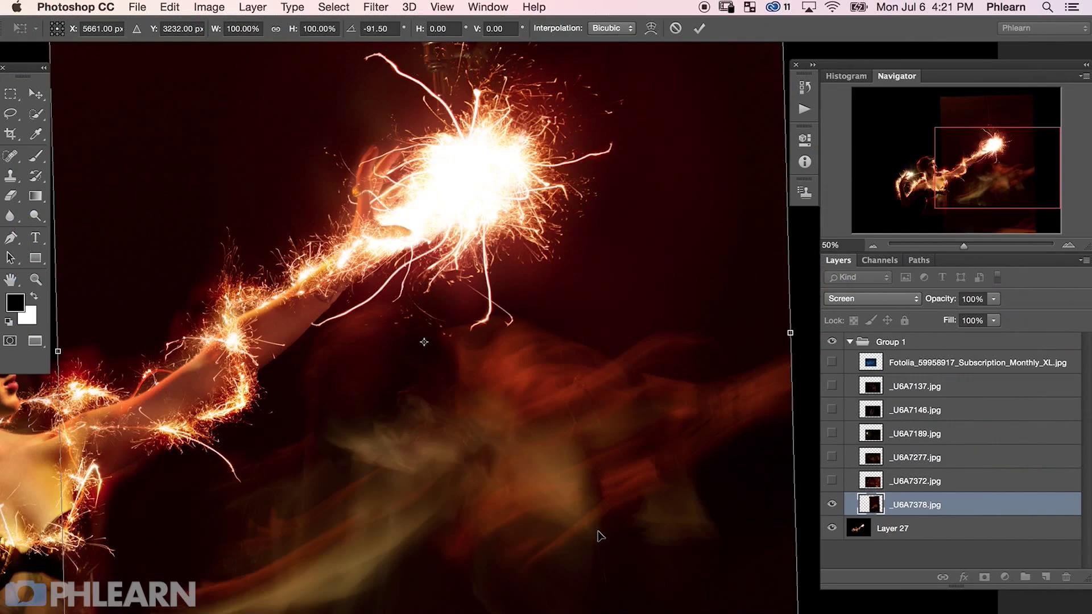
drag(595, 531, 498, 333)
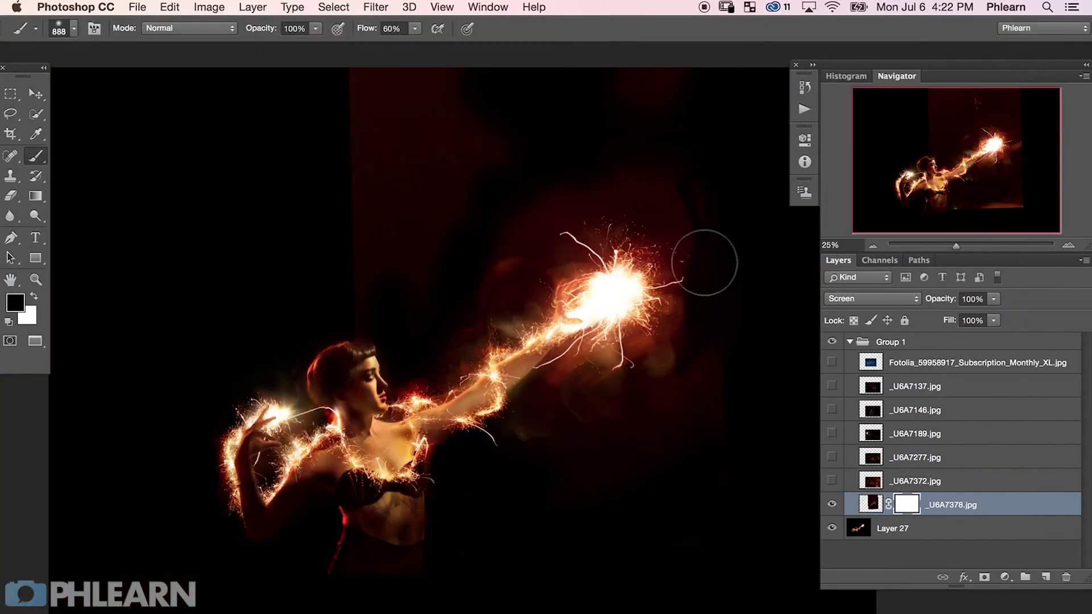
drag(714, 261, 677, 346)
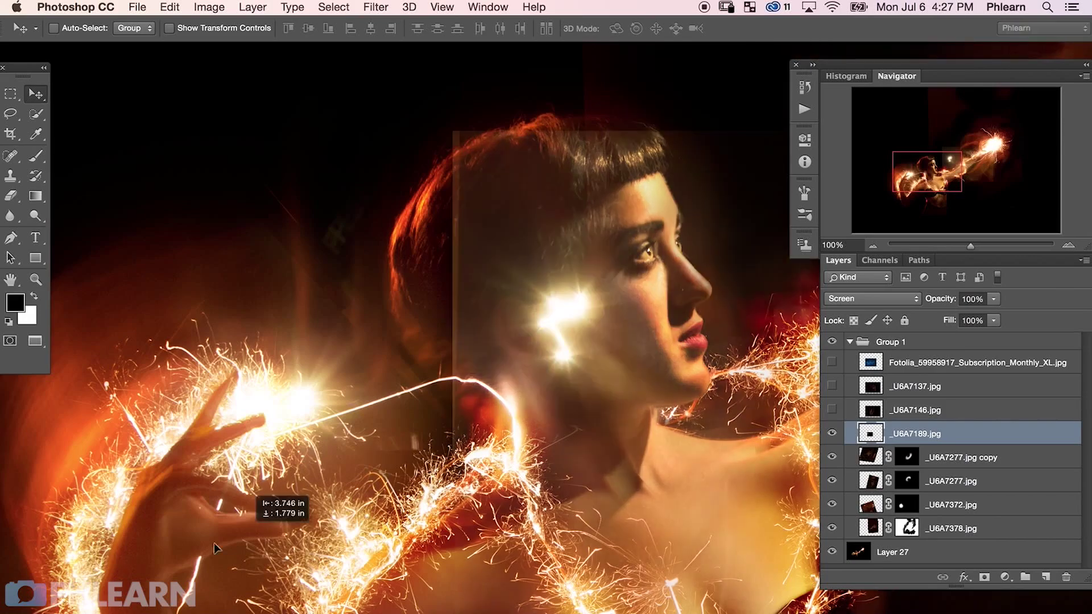
mouse_move(242, 468)
mouse_down()
mouse_move(359, 500)
mouse_move(323, 542)
mouse_move(335, 510)
mouse_up()
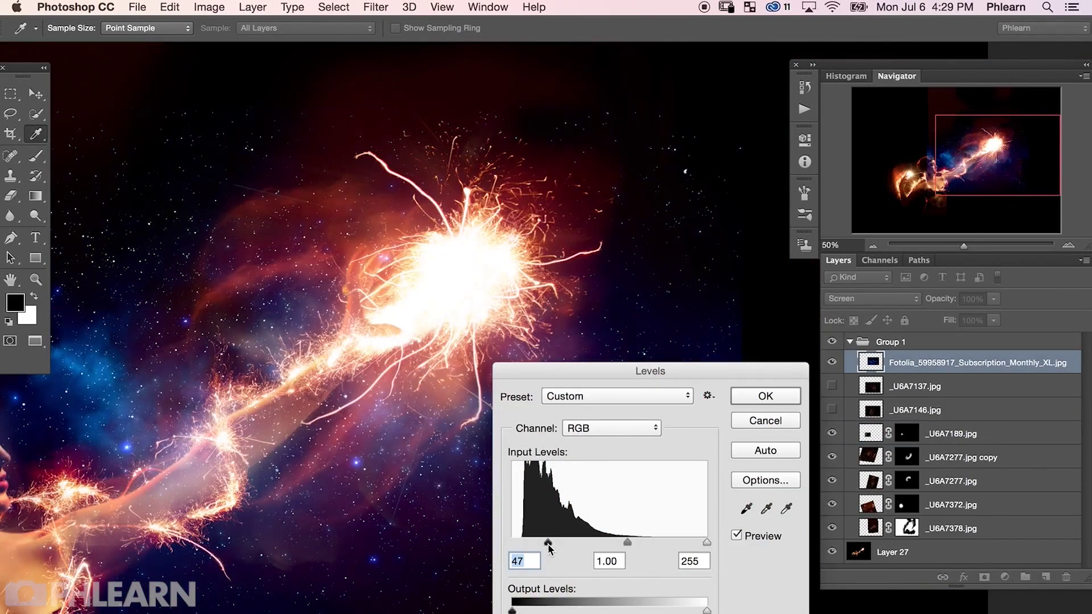
click(791, 401)
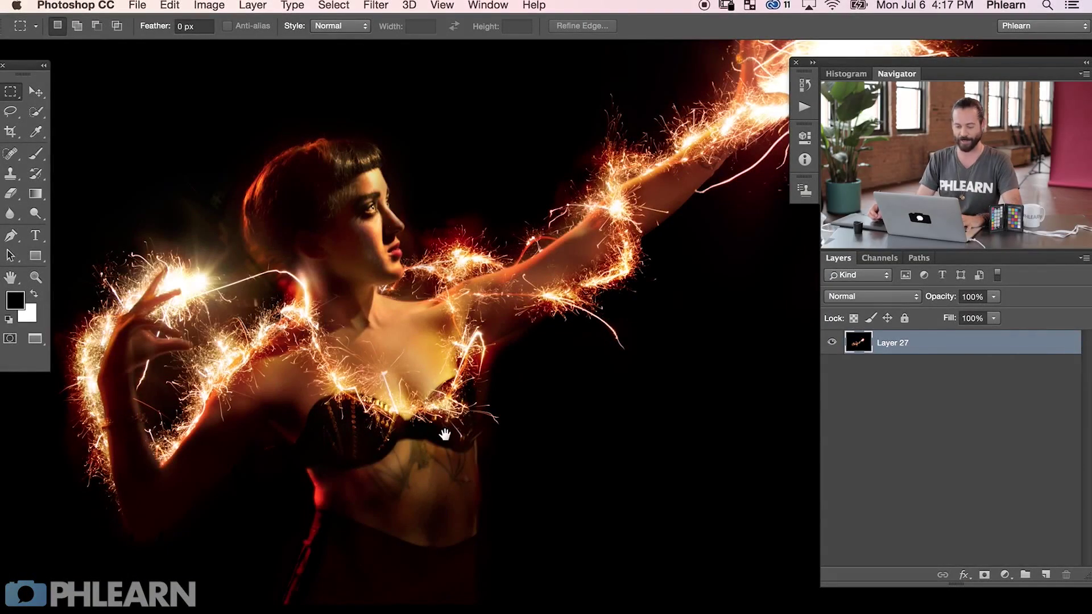
Examine the spark effects around the woman's bent arm, chest, outstretched arm and the bright burst at her raised hand
drag(490, 416, 531, 371)
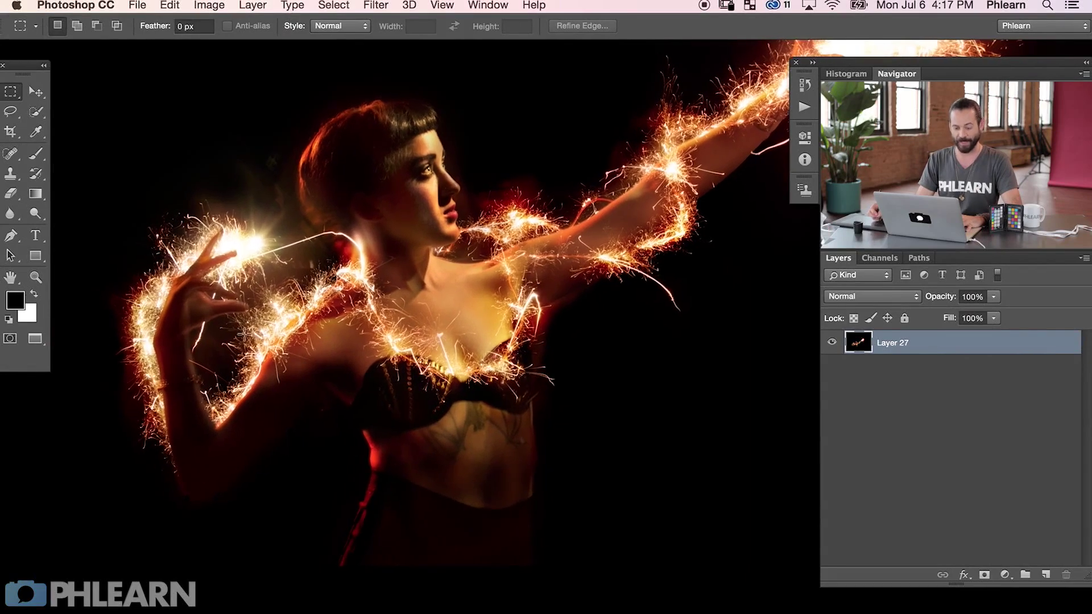
key(super+plus)
key(super+plus)
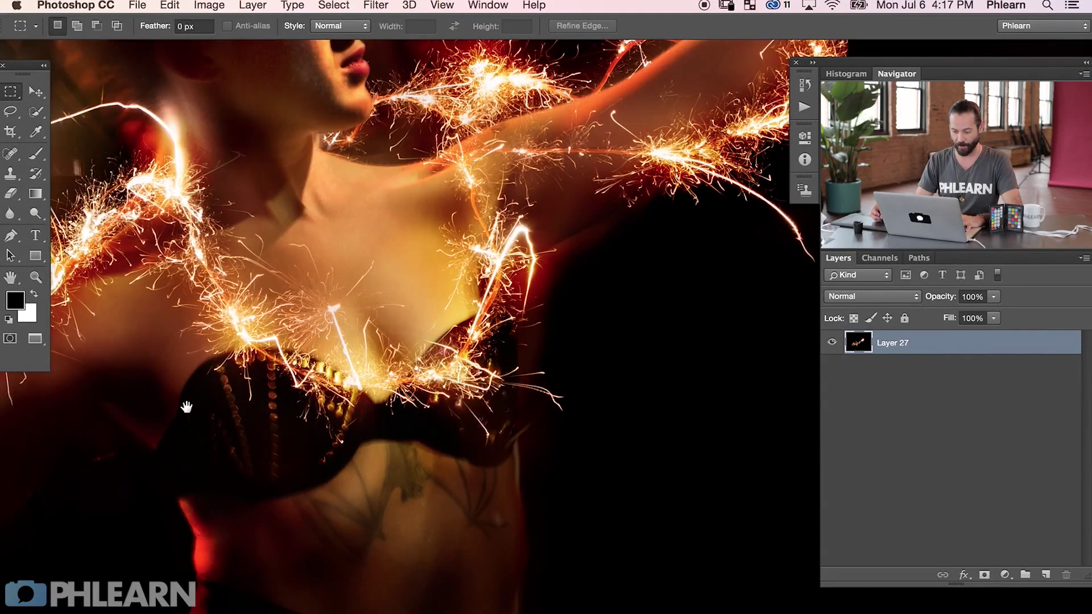
drag(186, 407, 549, 458)
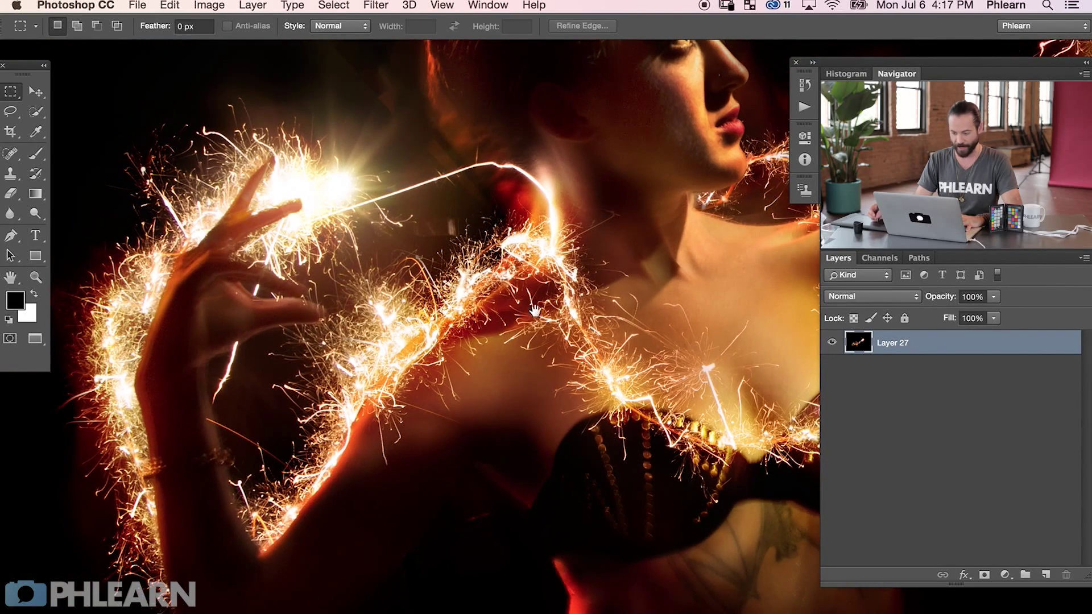
drag(664, 406, 511, 391)
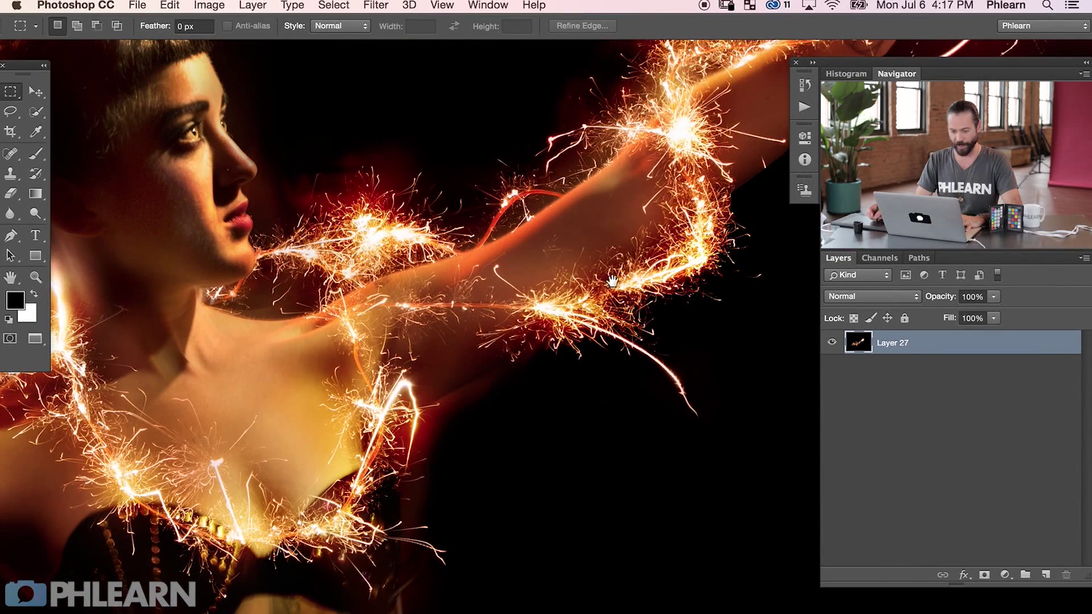
drag(613, 281, 585, 315)
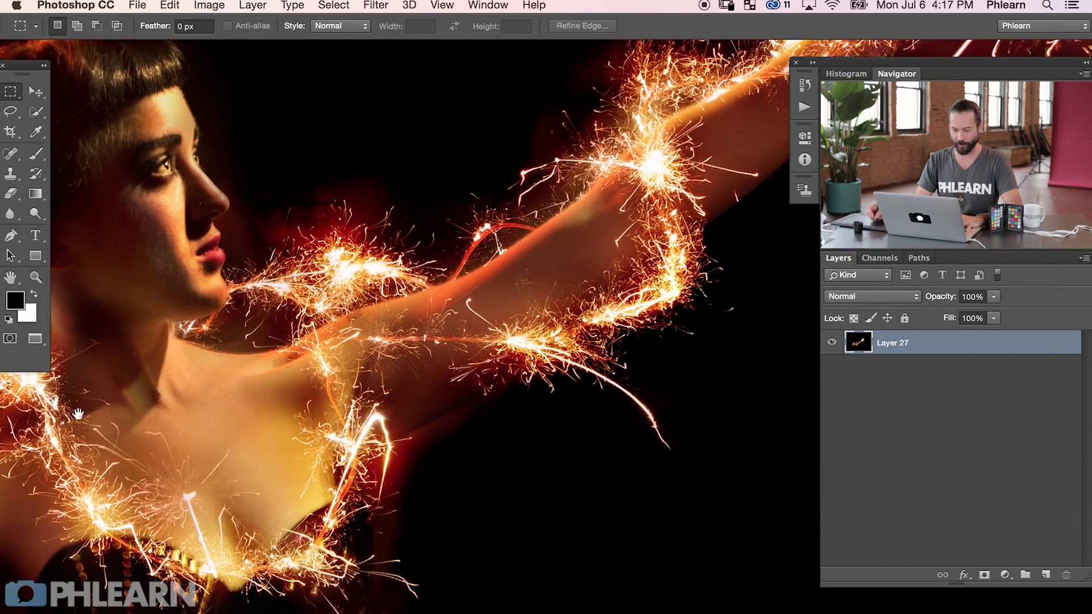
drag(638, 277, 124, 558)
drag(441, 368, 329, 507)
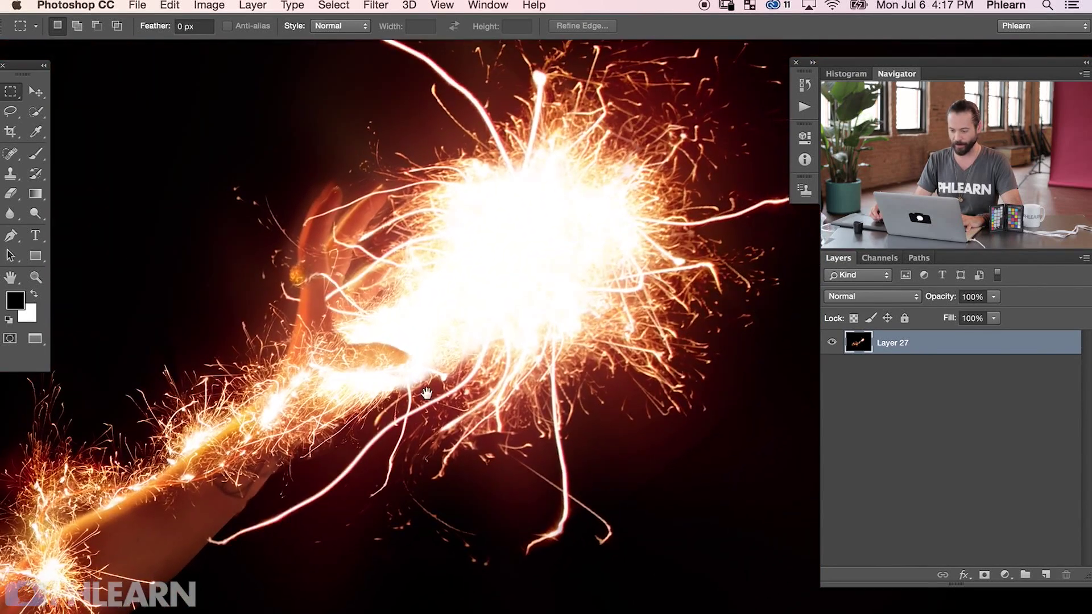
drag(426, 392, 344, 464)
drag(393, 430, 391, 477)
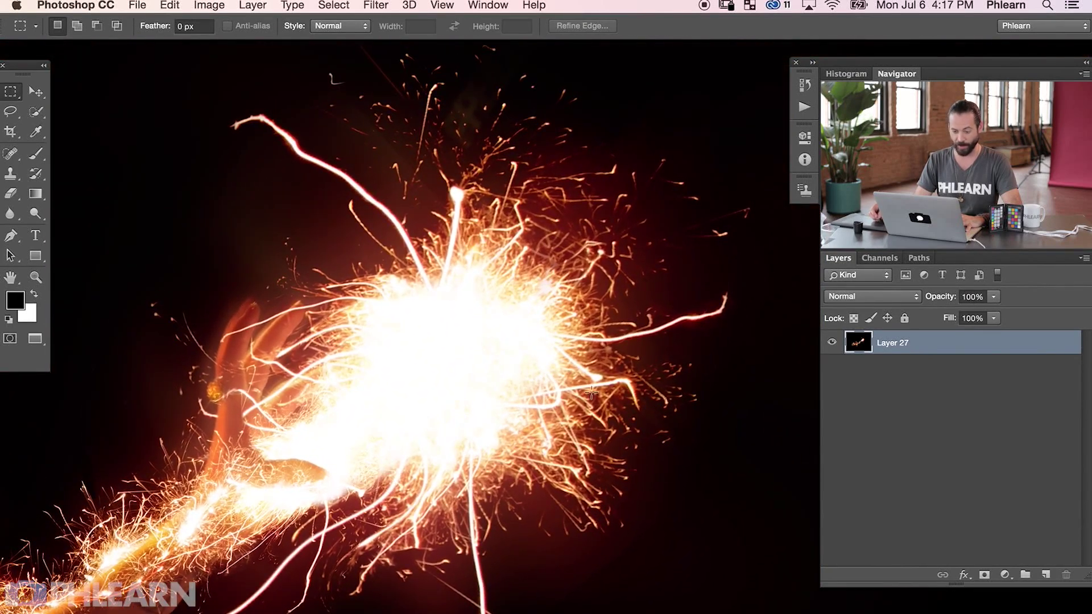
scroll(529, 364, down, 5)
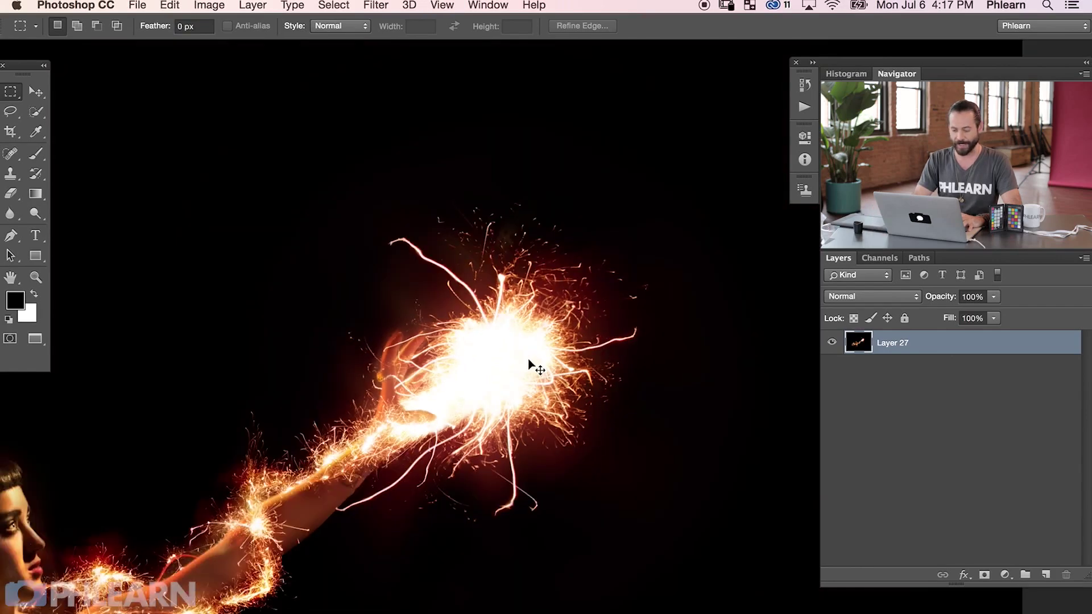
drag(324, 513, 455, 366)
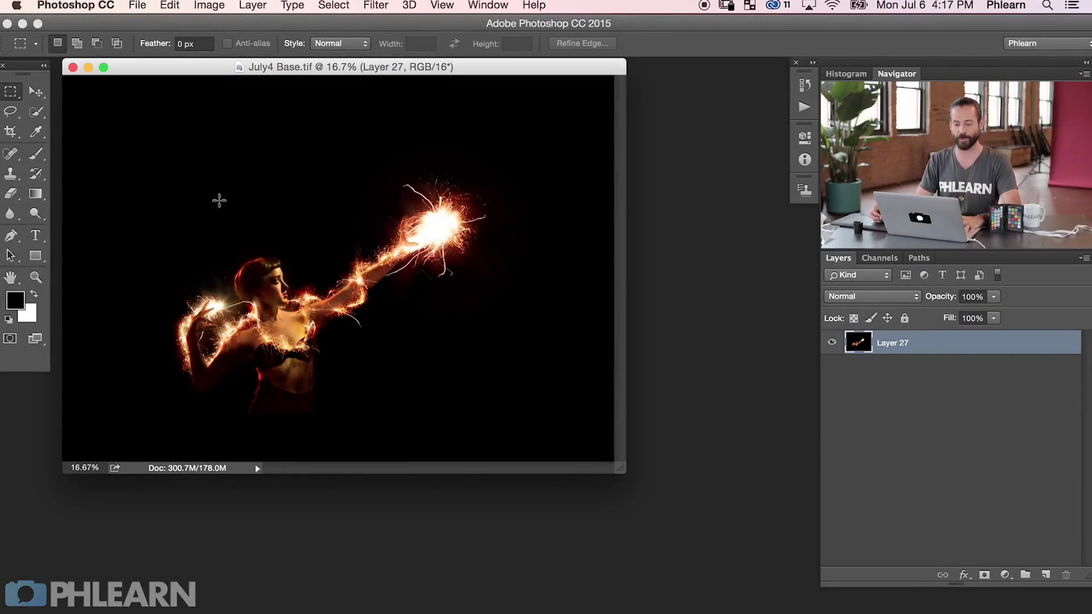
Load the six _U6A JPG photos and the Fotolia image from the 4th of July folder into a stack of layers
click(137, 8)
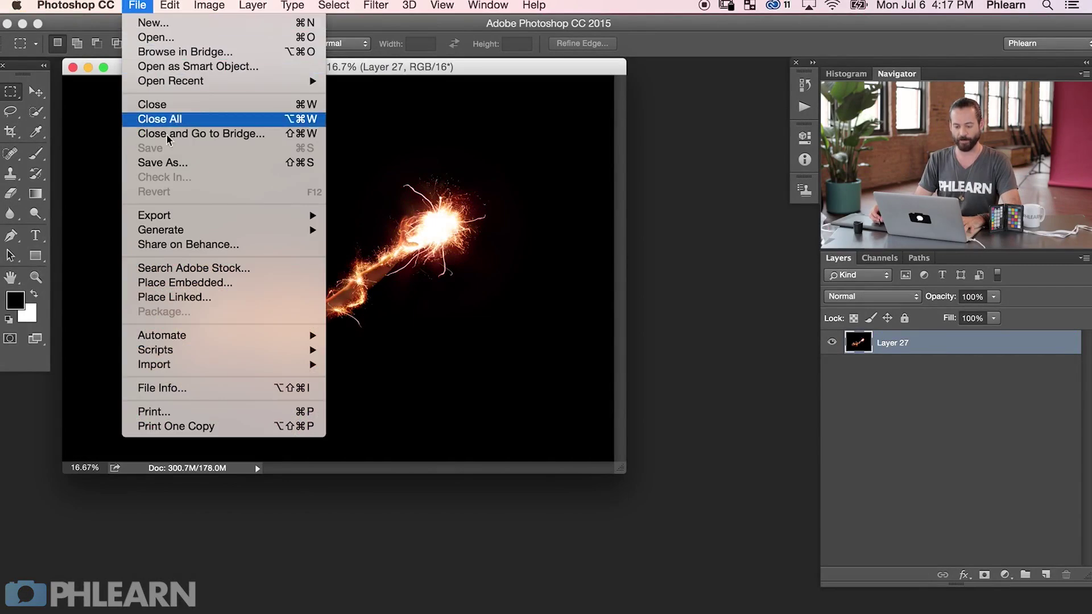
mouse_move(209, 353)
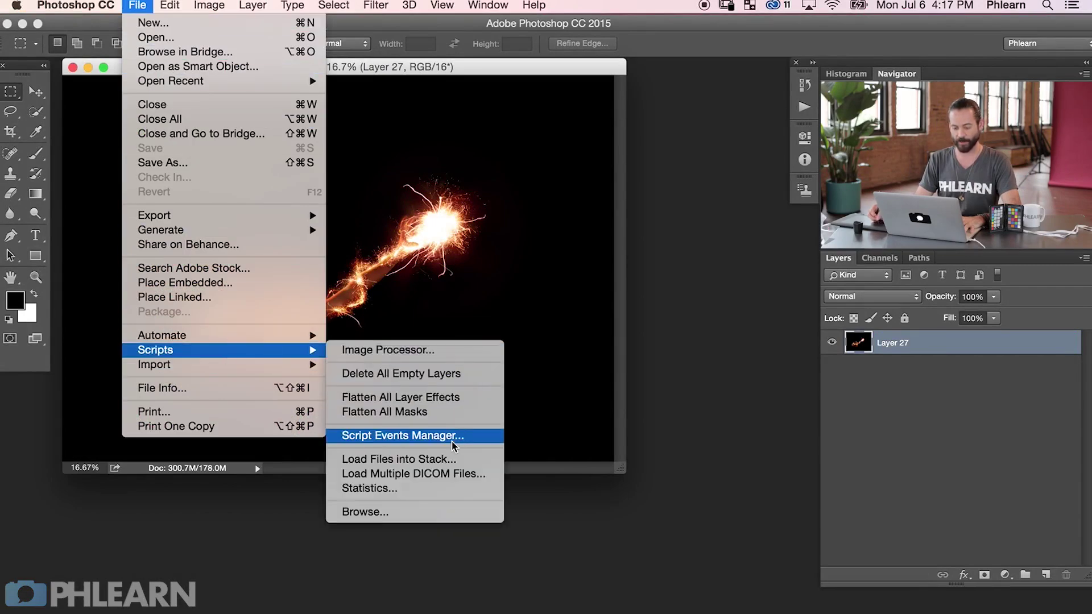
click(451, 458)
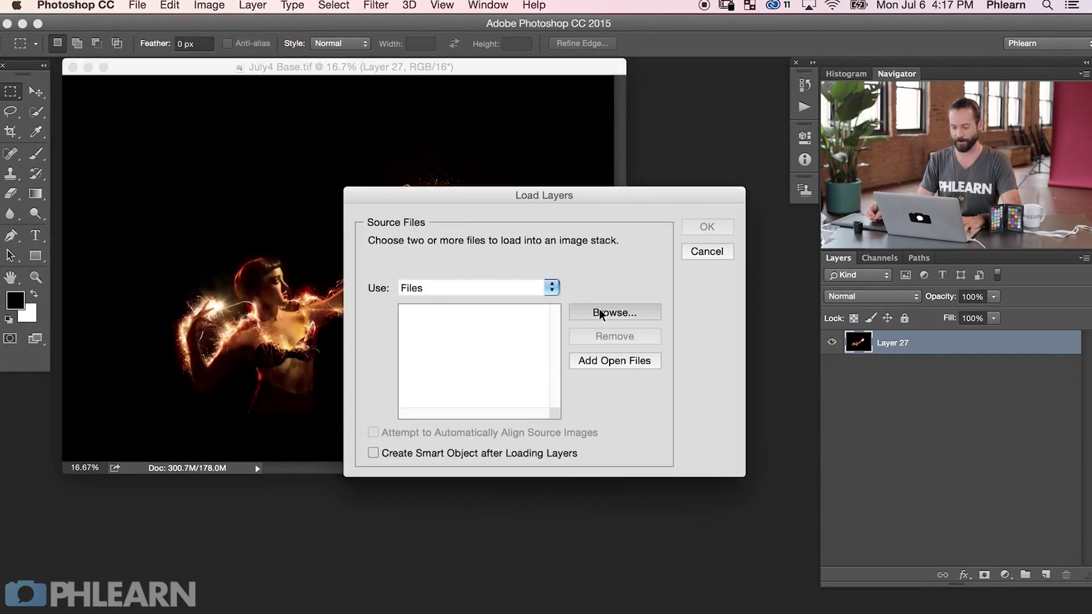
click(600, 314)
click(629, 130)
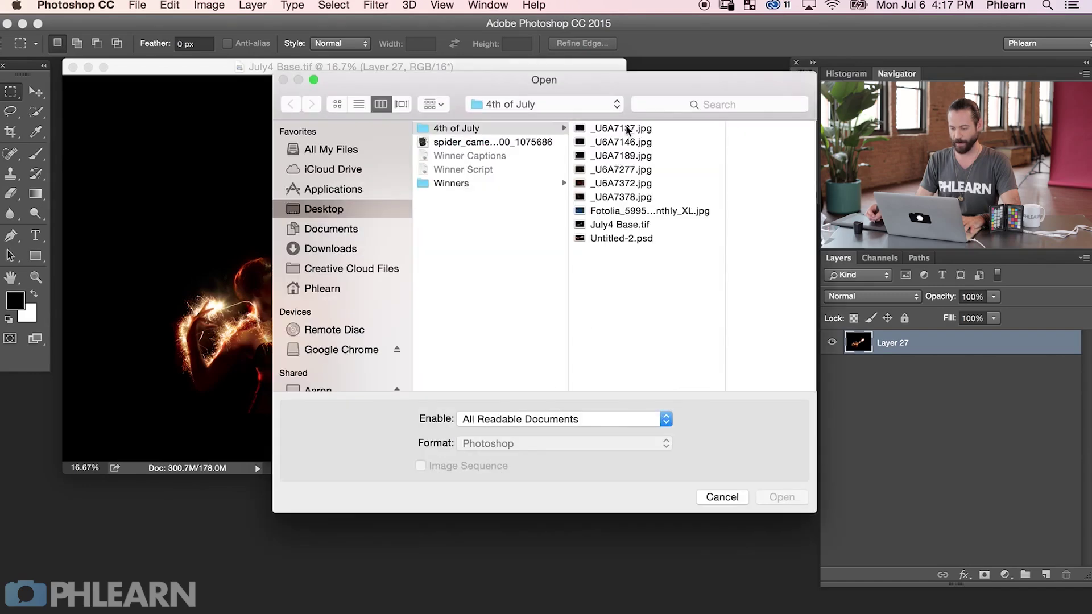
shift+click(610, 213)
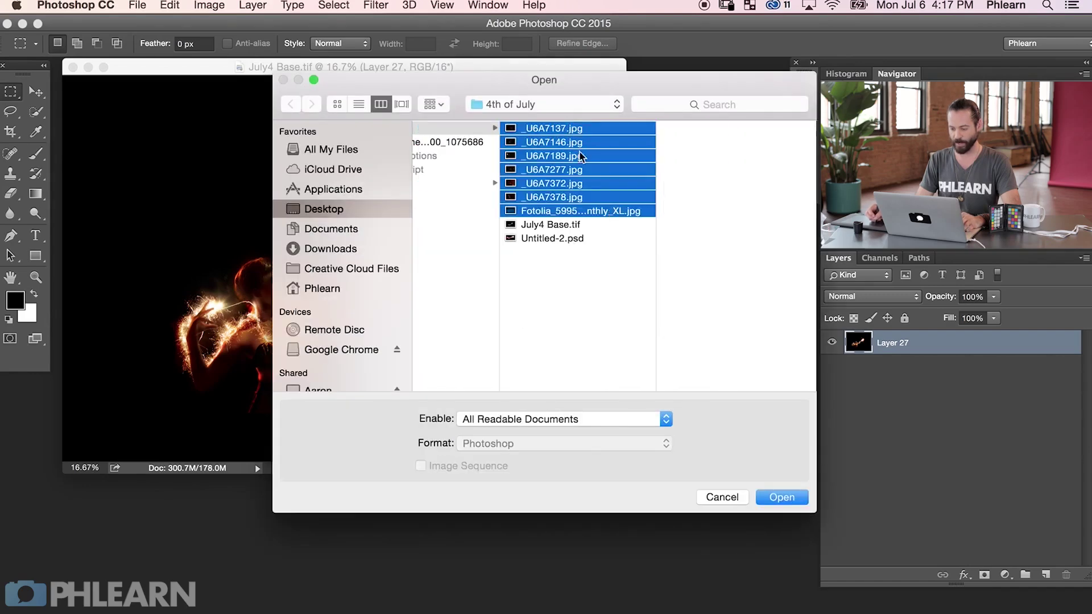
click(785, 497)
click(703, 228)
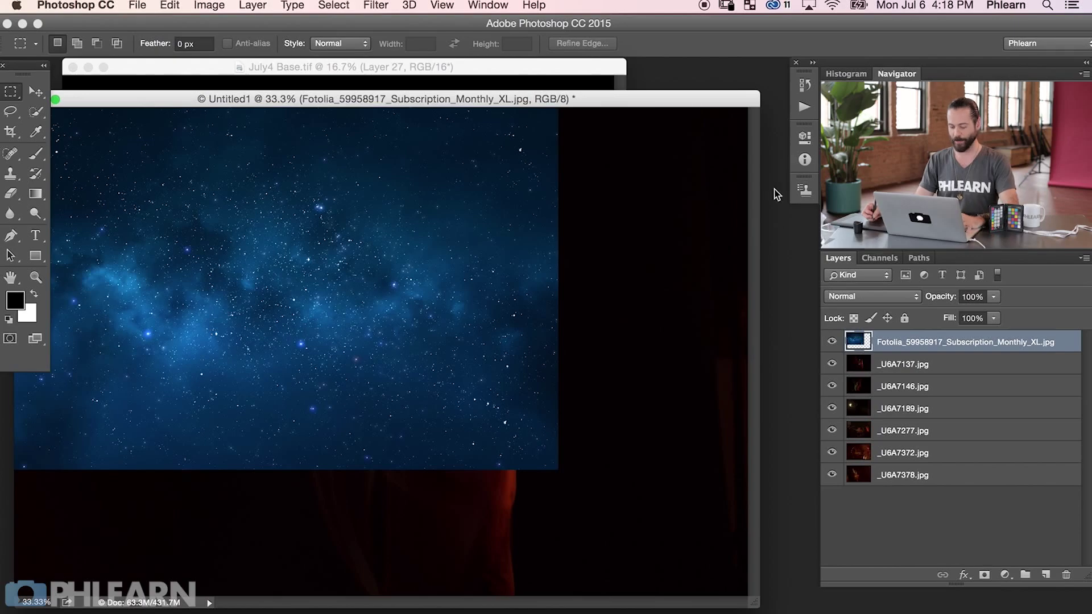
Show the stack full screen and hide its layers one by one from the Fotolia image to _U6A7277.jpg to review each photo
key(f)
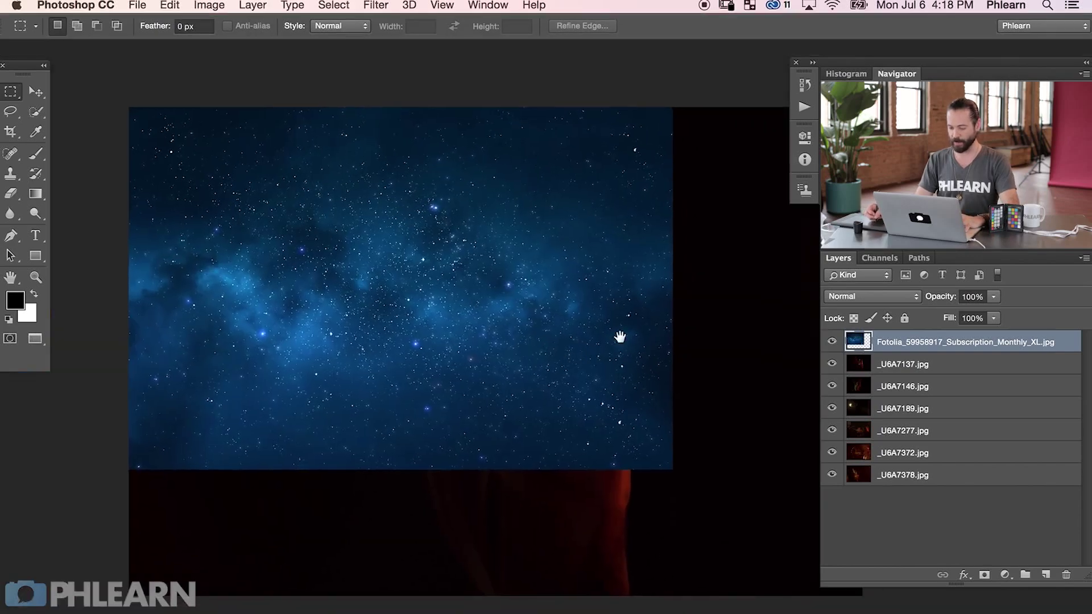
click(833, 342)
click(833, 341)
click(833, 341)
click(832, 364)
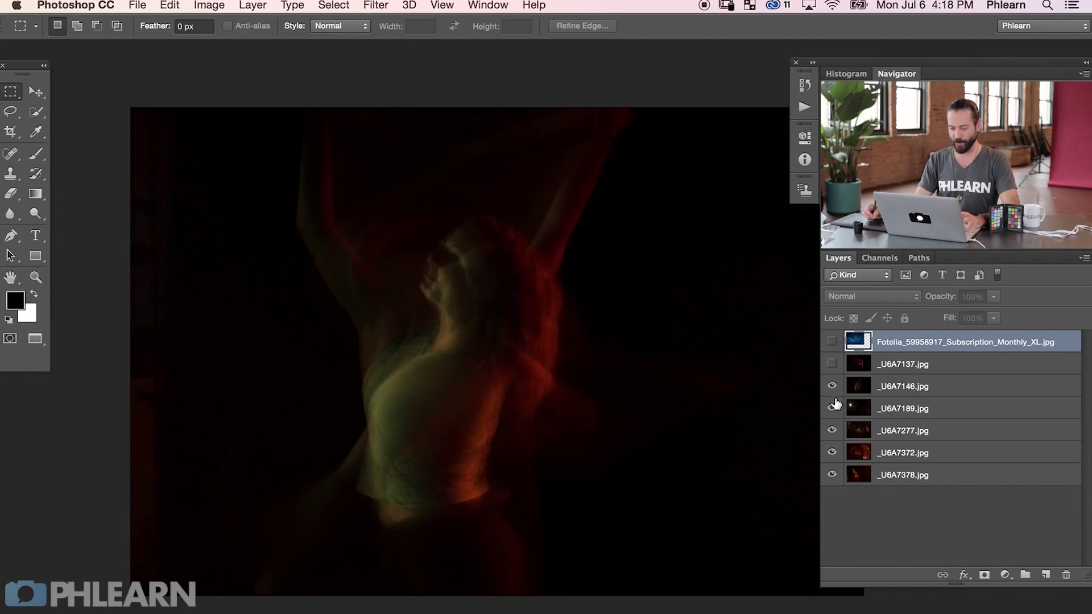
click(832, 387)
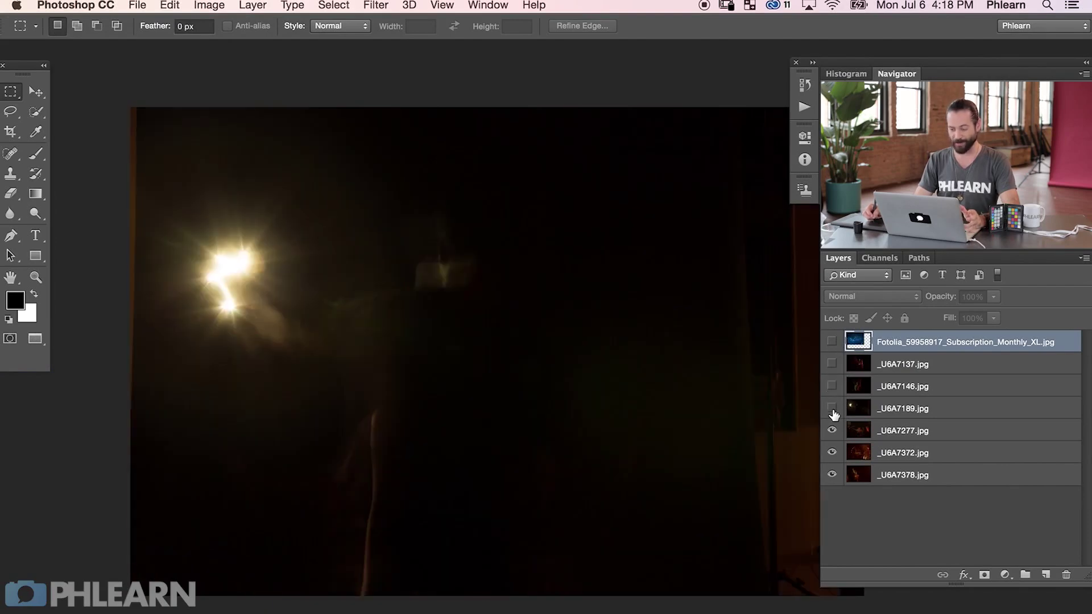
click(833, 409)
click(832, 431)
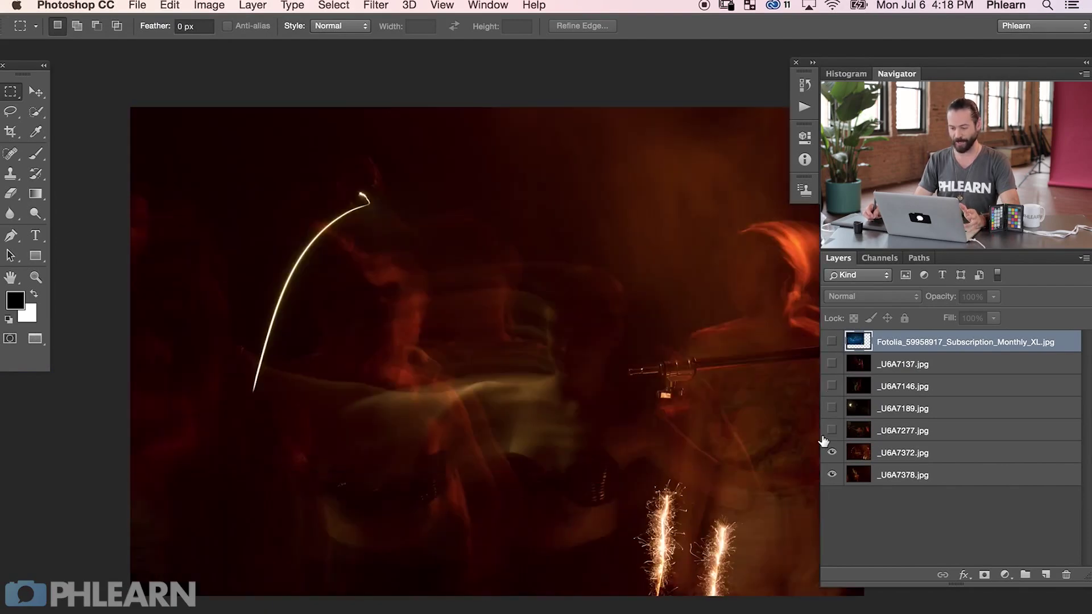
Toggle the _U6A7372.jpg layer's visibility and inspect its light streaks and sparklers up close
drag(674, 421, 552, 440)
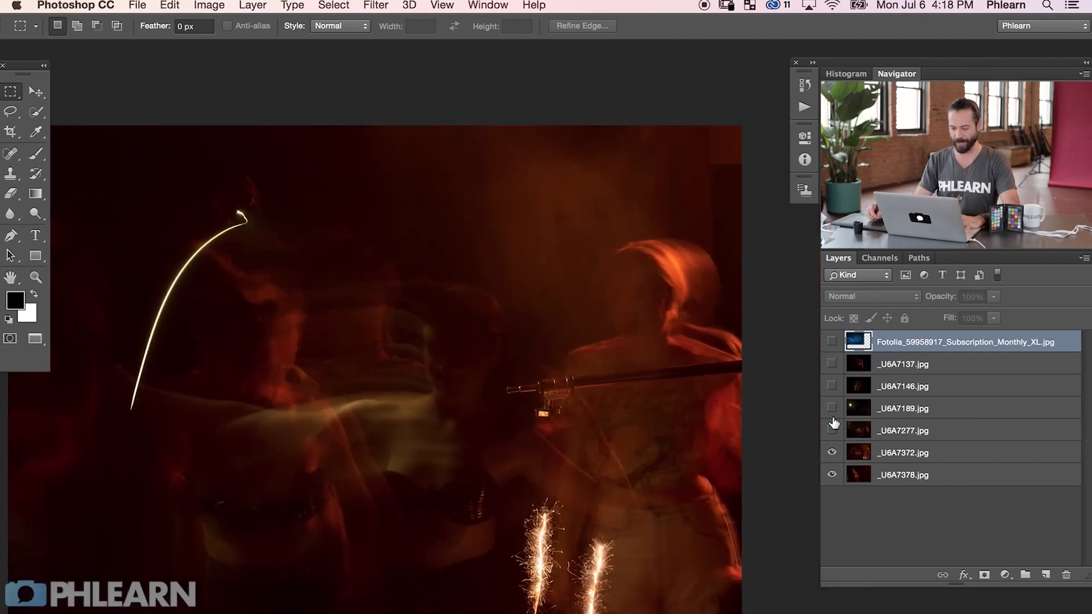
click(832, 453)
click(831, 453)
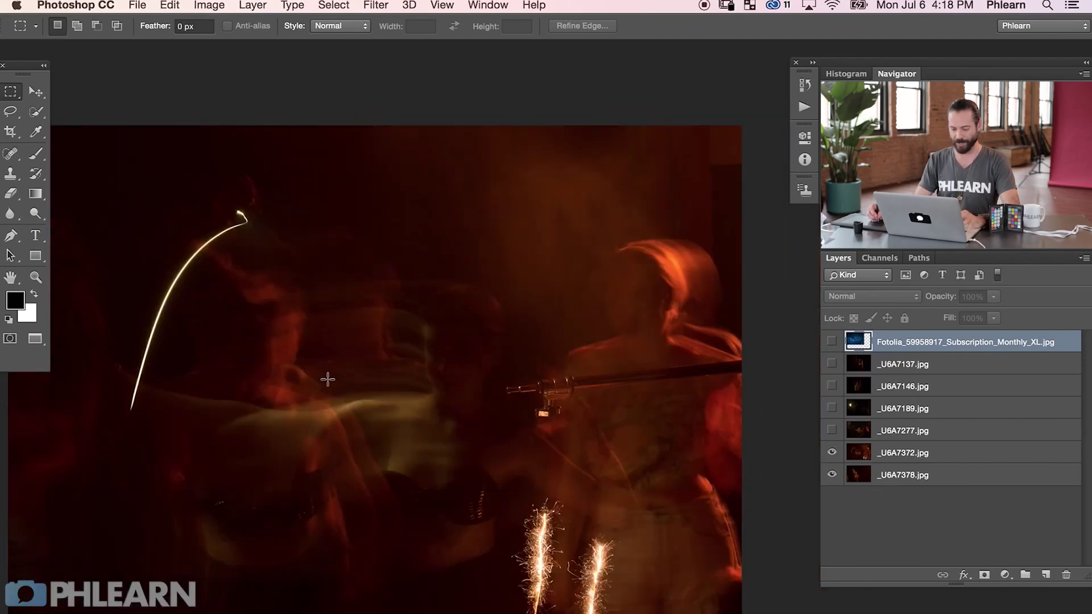
key(super+equal)
drag(314, 471, 386, 442)
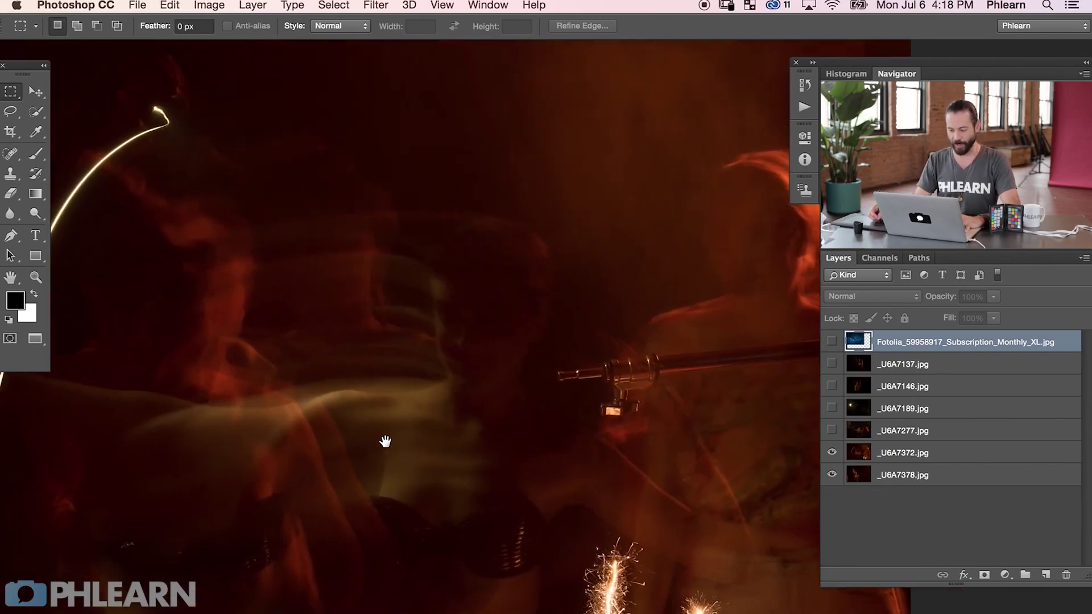
key(f)
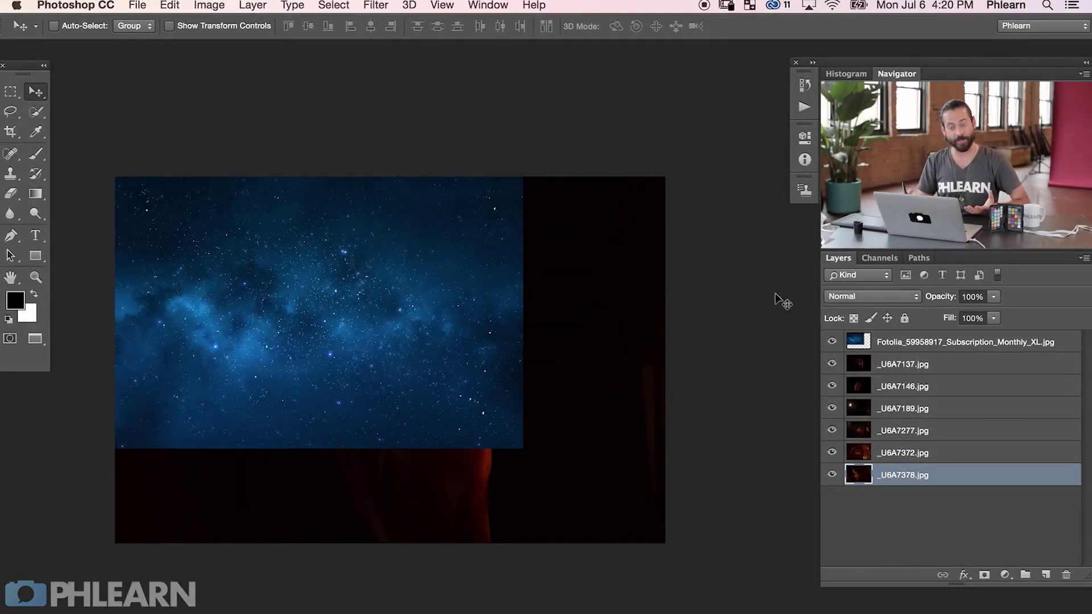
Toggle the visibility of the Fotolia star image and the upper photo layers to compare them, leaving all layers shown
click(831, 341)
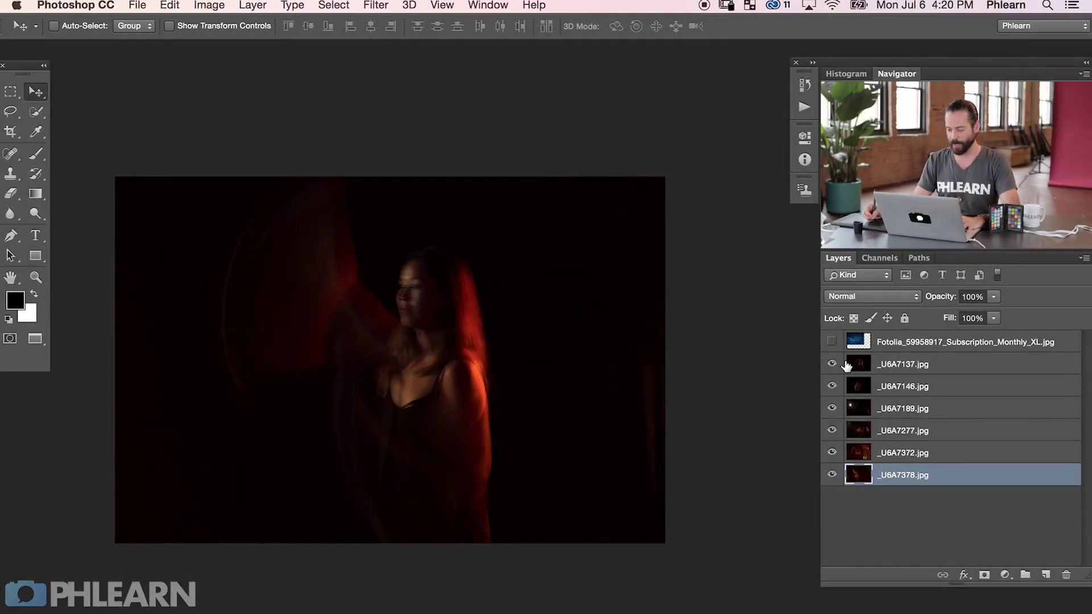
click(832, 386)
click(831, 364)
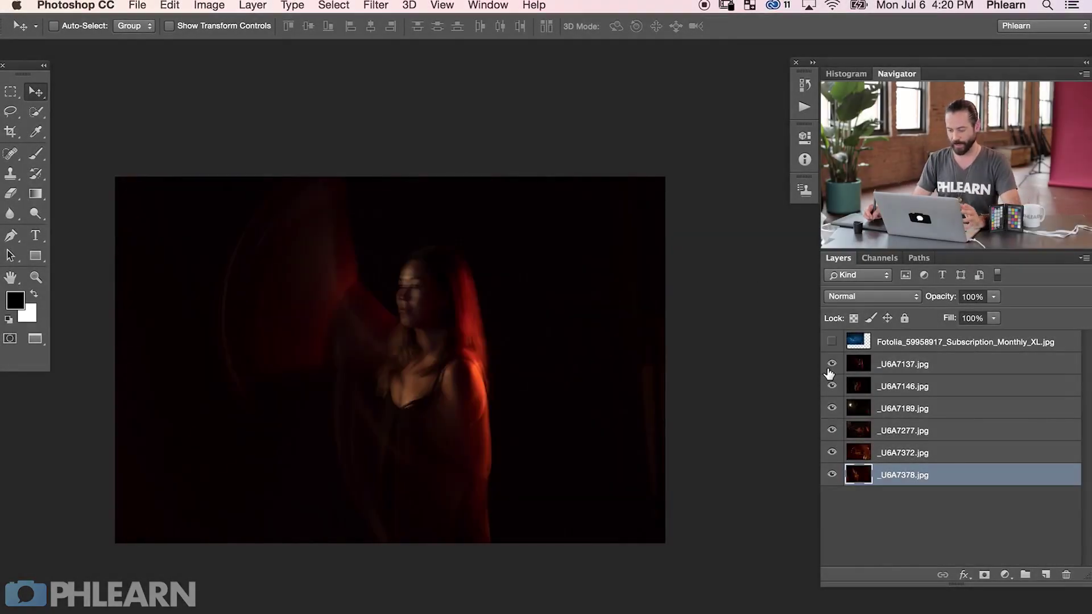
click(831, 341)
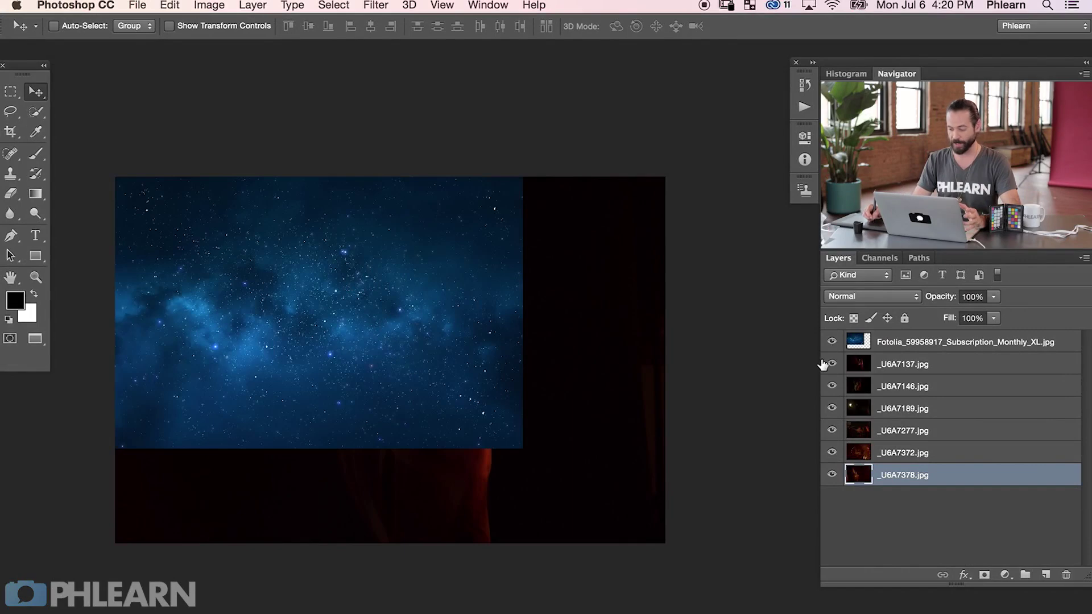
Select all the stacked image layers, group them, and show the open documents in floating windows
shift+click(974, 346)
key(ctrl+g)
key(f)
key(f)
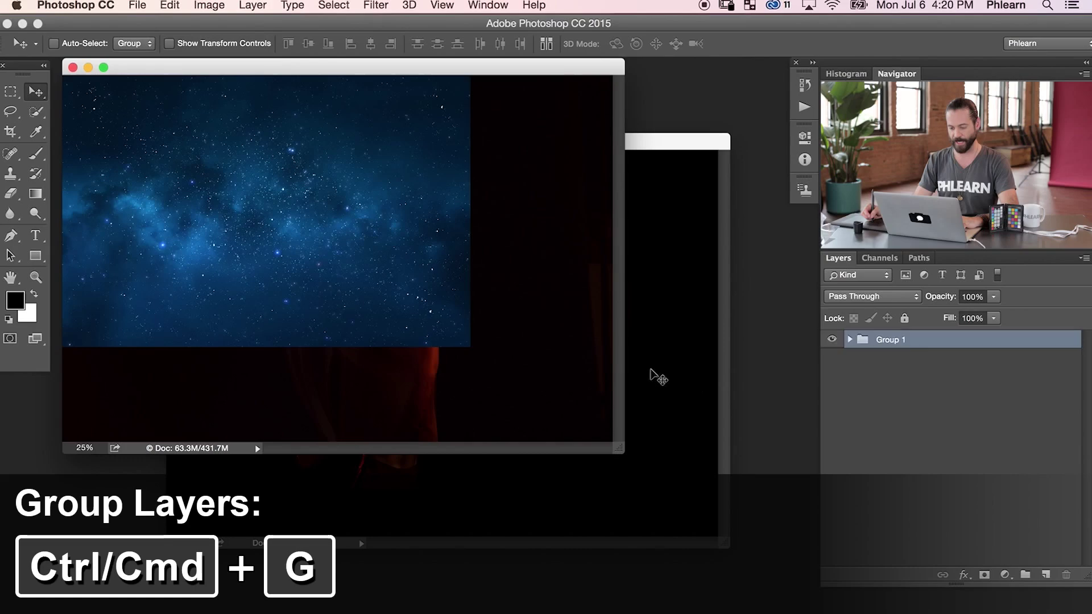
Copy the layer group into the July4 Base.tif document, accepting the color profile conversion, and reposition it on the canvas
drag(503, 233, 651, 337)
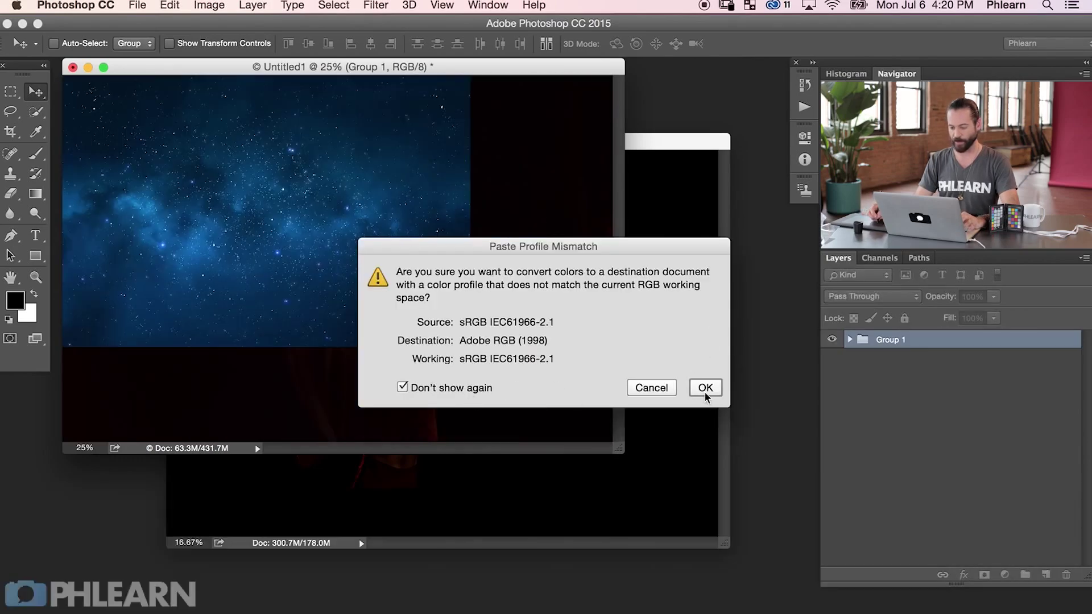
click(705, 389)
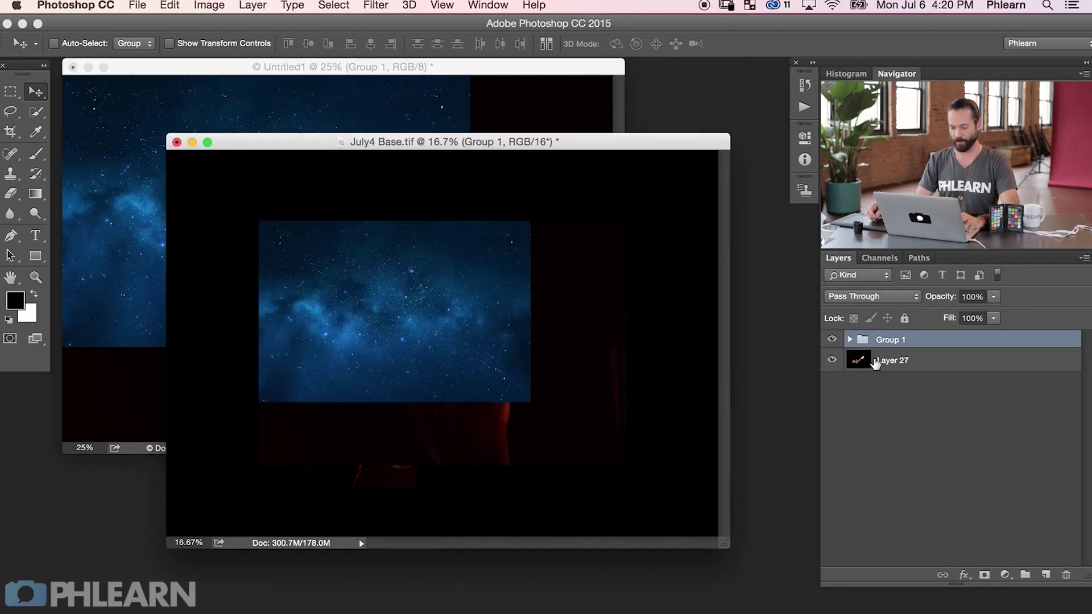
drag(570, 364, 449, 504)
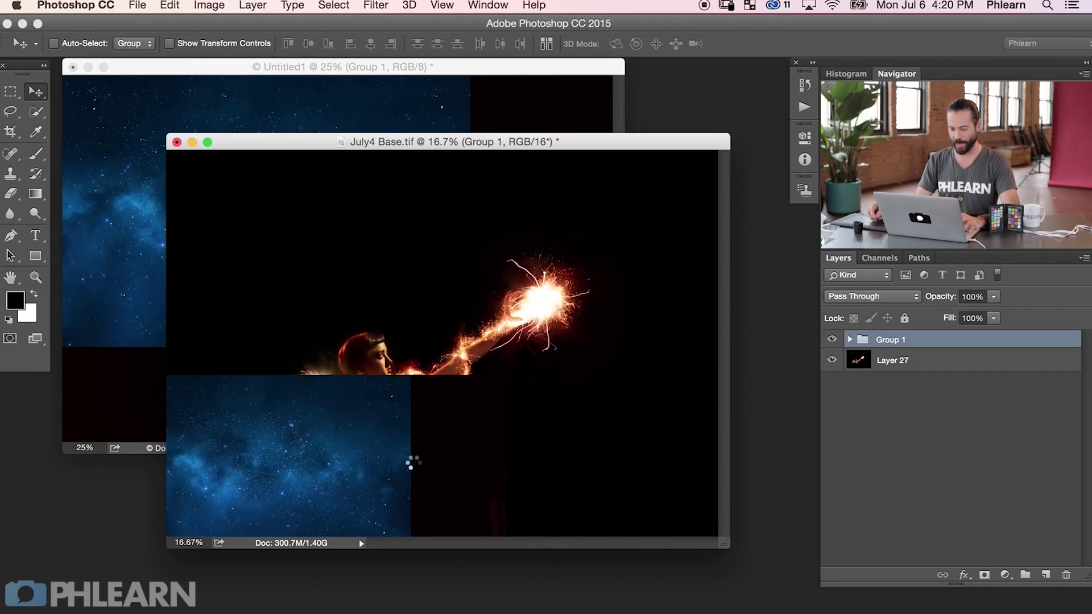
Close the Untitled1 stack document and return to July4 Base.tif
click(530, 68)
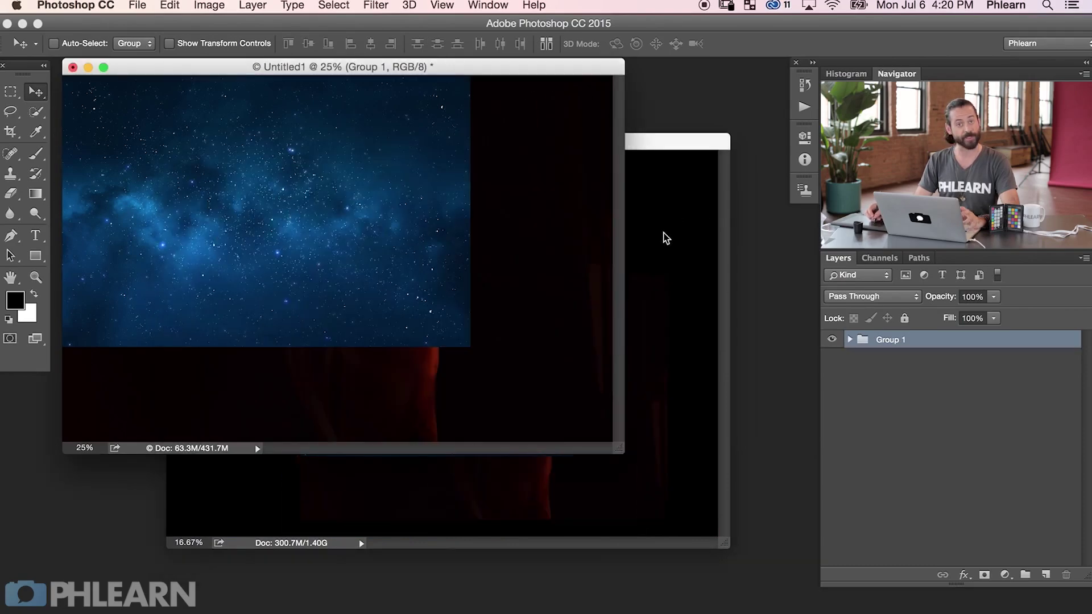
key(super+w)
click(518, 246)
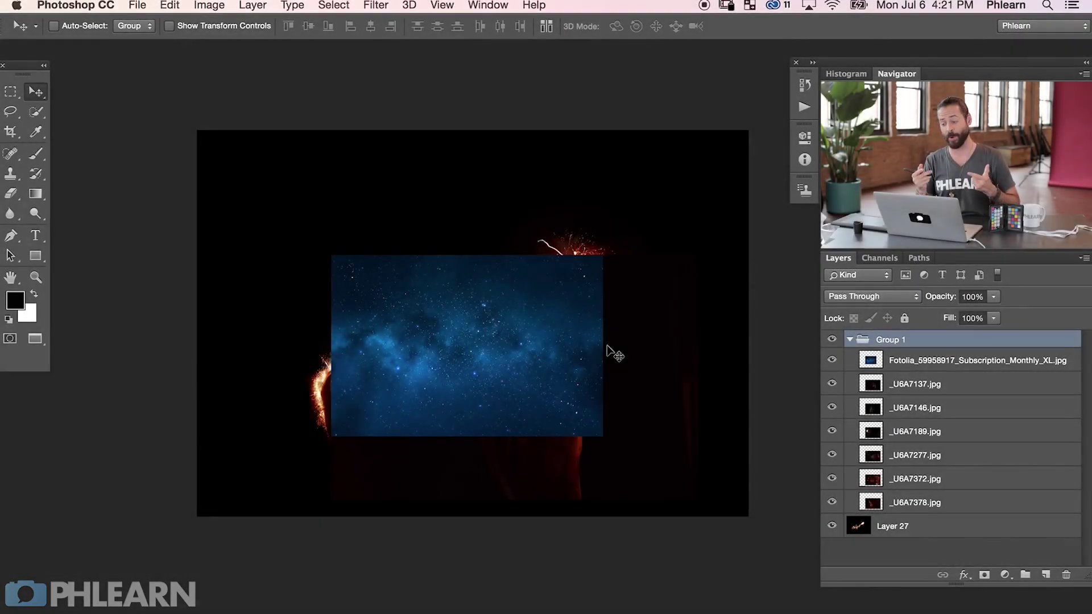
Hide every layer in Group 1 except _U6A7378.jpg and select that layer
click(833, 475)
click(907, 505)
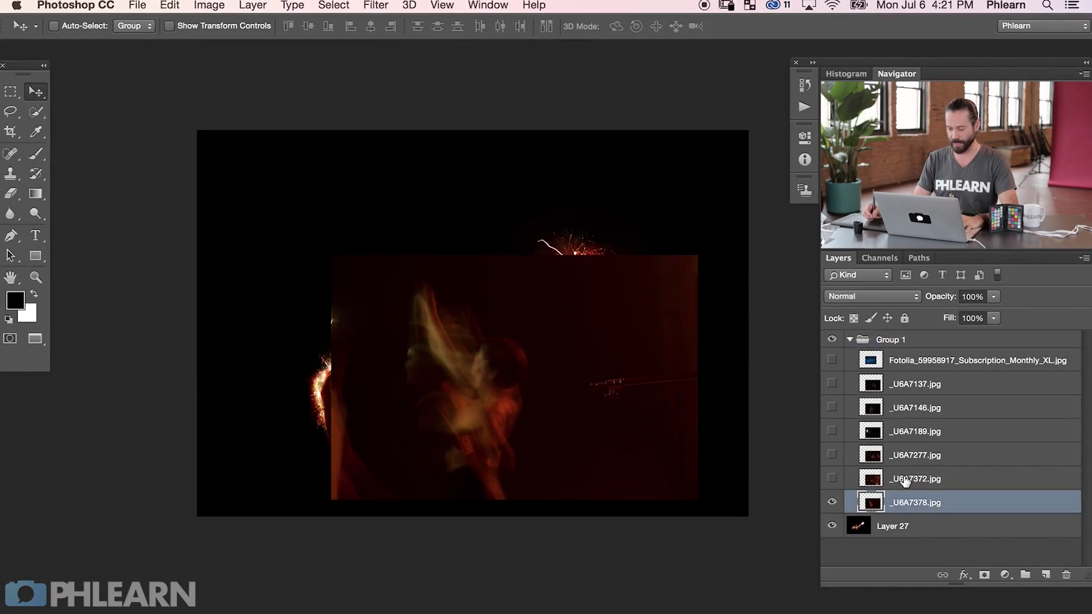
Show all the layers in Group 1, select them all, and set their blend mode to Screen
key(super+plus)
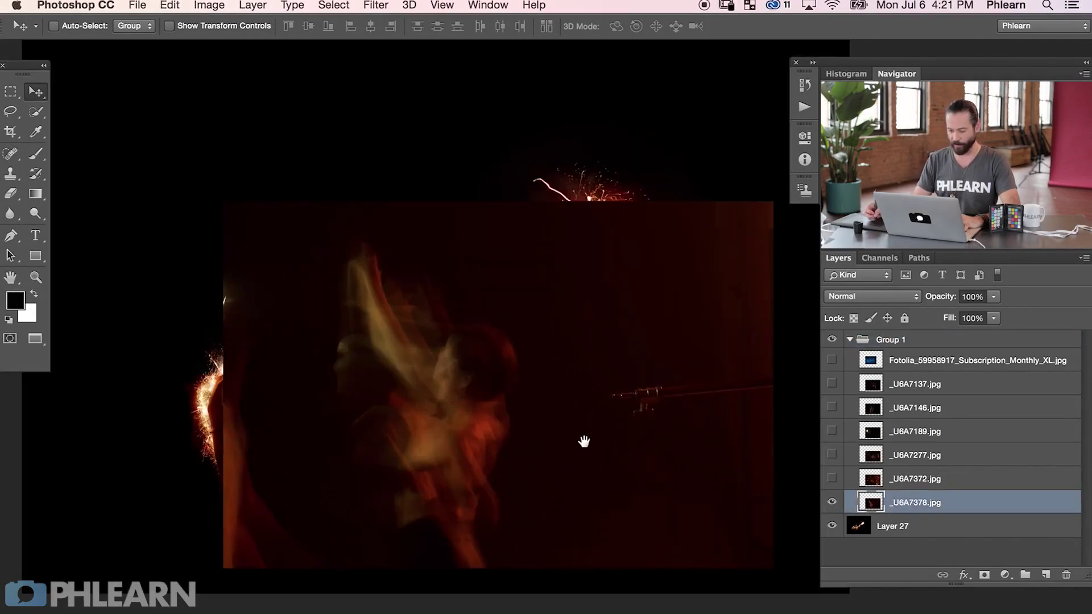
drag(582, 435, 605, 449)
click(831, 479)
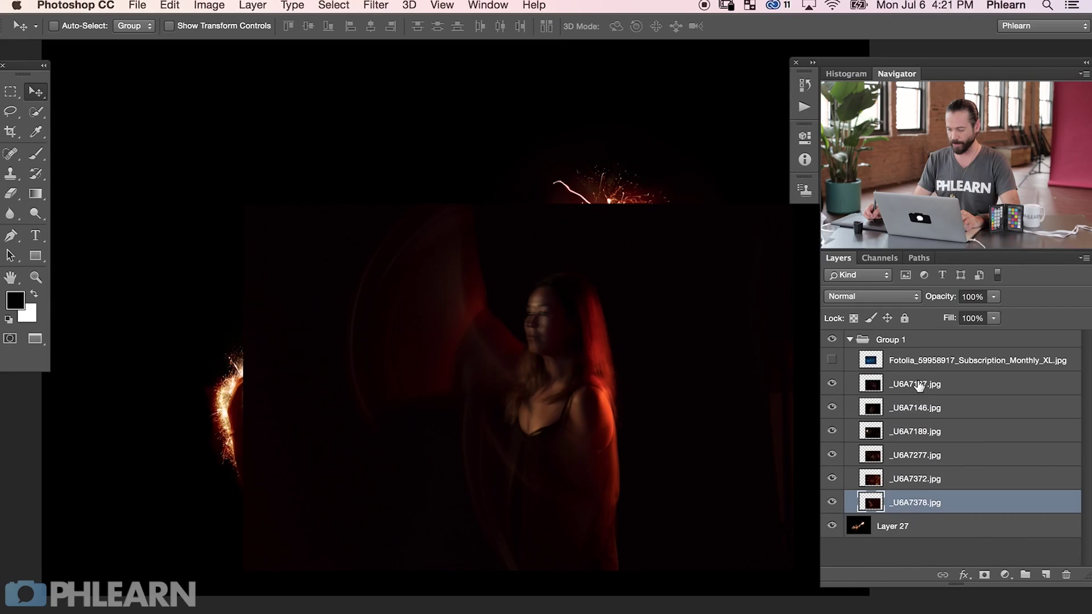
click(831, 360)
click(921, 361)
shift+click(937, 503)
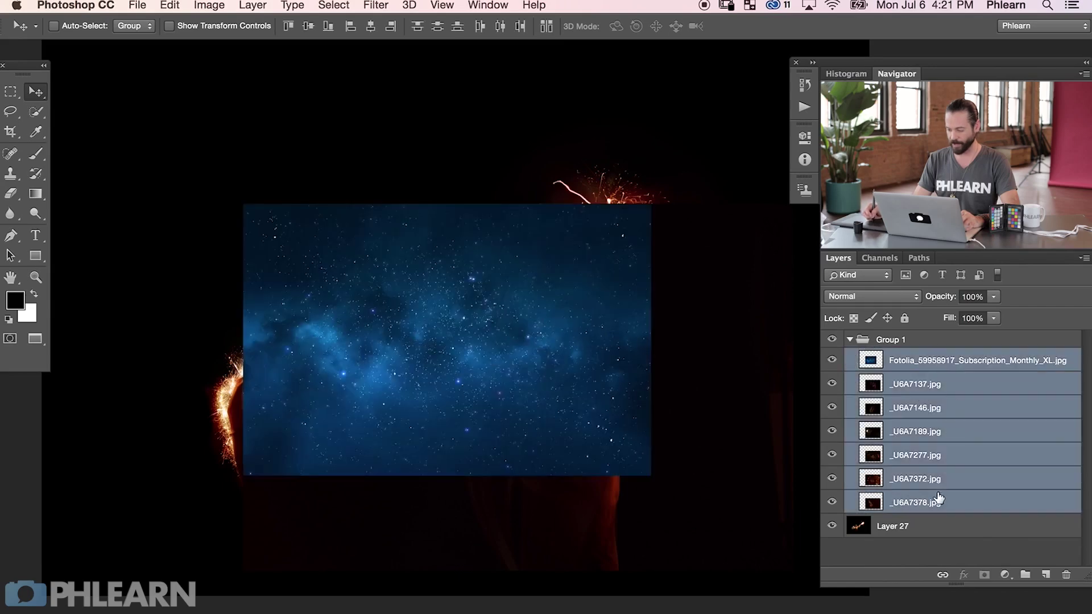
click(853, 300)
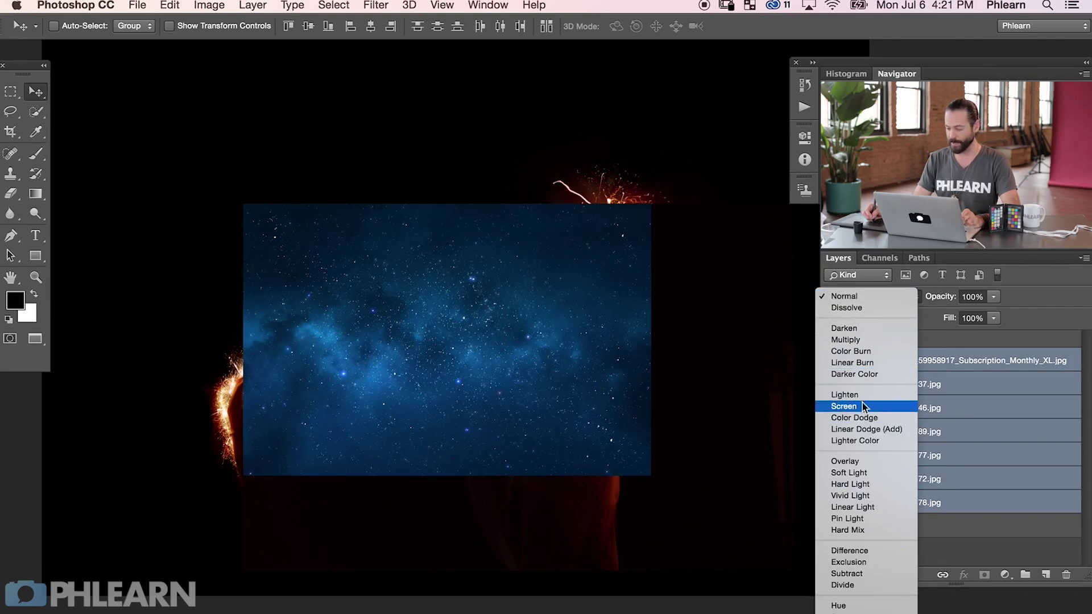
click(844, 406)
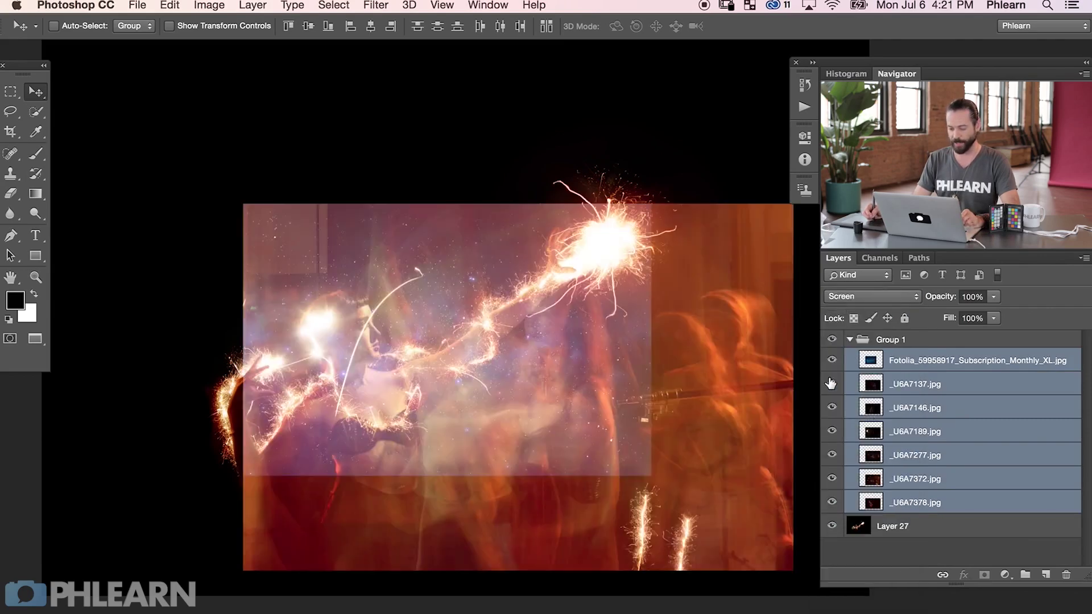
Hide every Group 1 layer except _U6A7378.jpg, select that layer alone, and move it over the woman
click(831, 478)
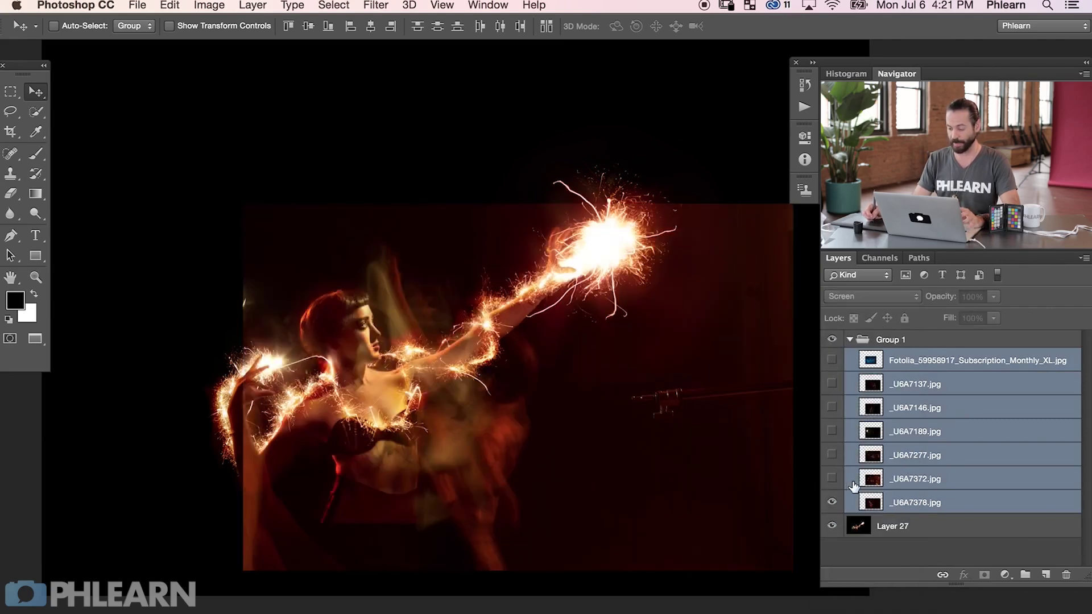
click(905, 503)
drag(518, 430, 371, 487)
Switch the _U6A7378.jpg layer to Normal for comparison and restore its Screen blend mode
click(886, 298)
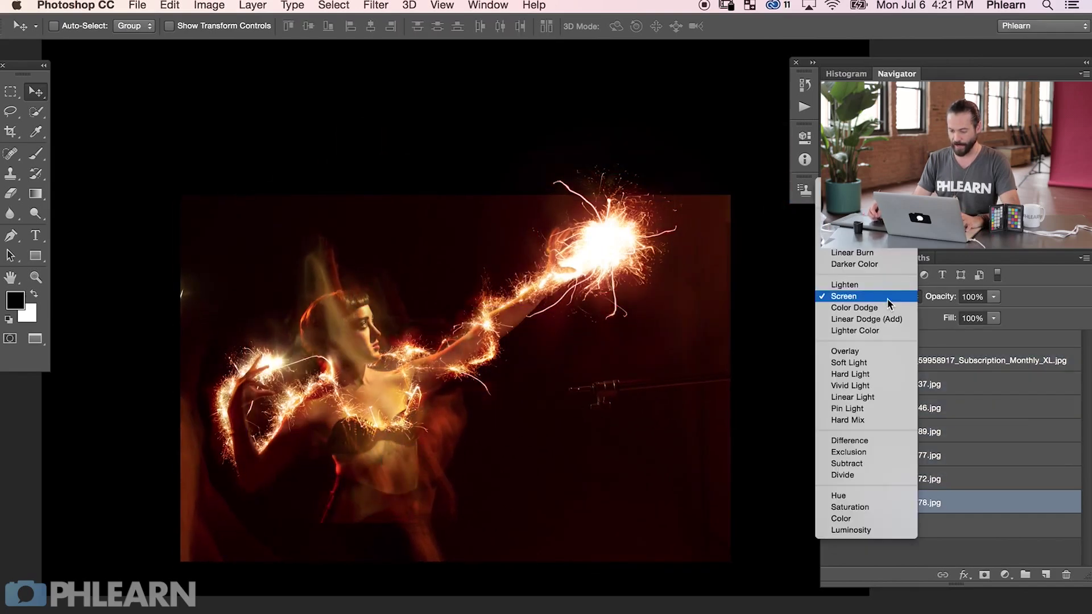
drag(554, 456, 546, 319)
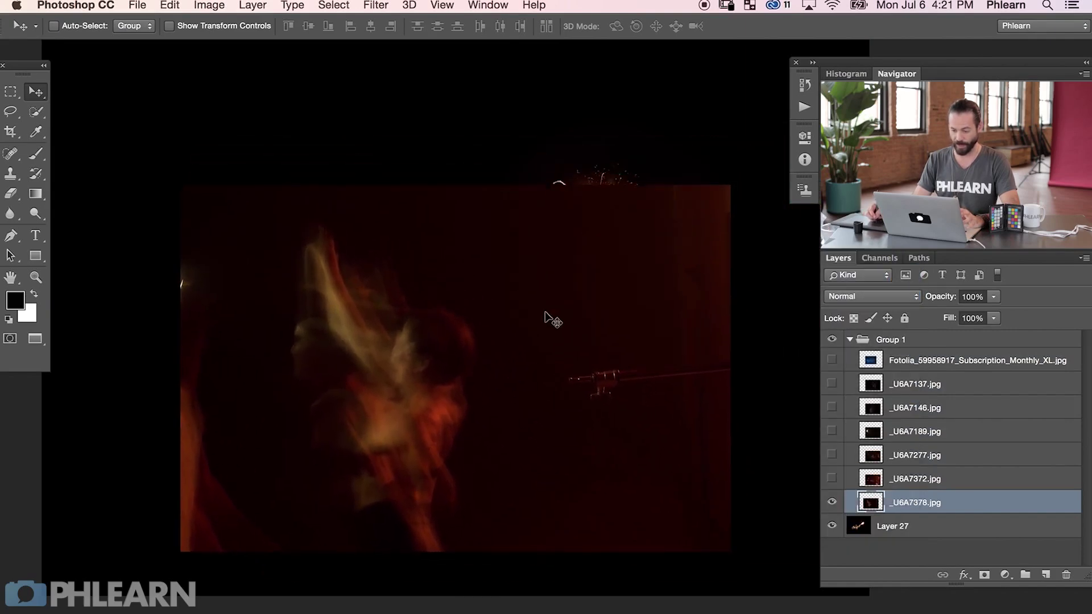
click(866, 297)
click(865, 407)
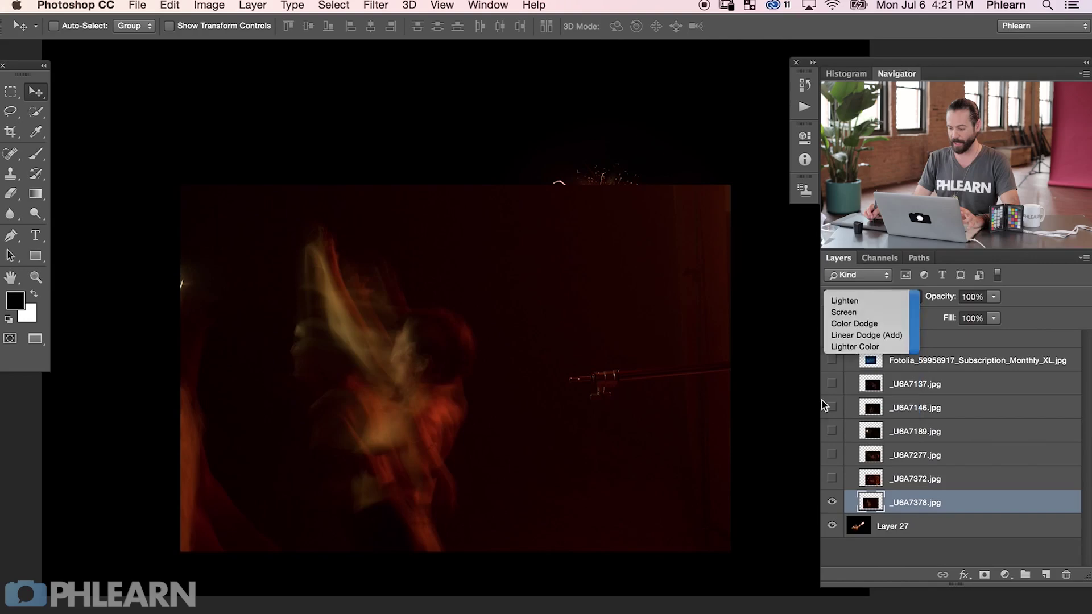
Reposition the _U6A7378.jpg layer around the woman's outstretched arm and rotate it to -91.5 degrees with Free Transform
drag(485, 460, 554, 422)
drag(633, 377, 597, 442)
key(super)
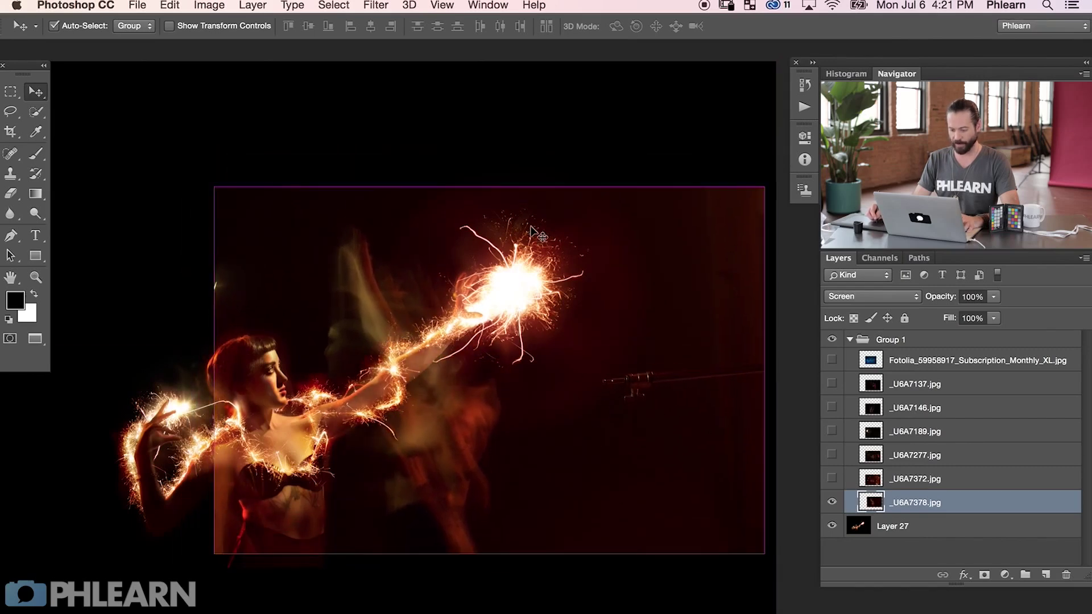
key(super+t)
drag(152, 358, 476, 539)
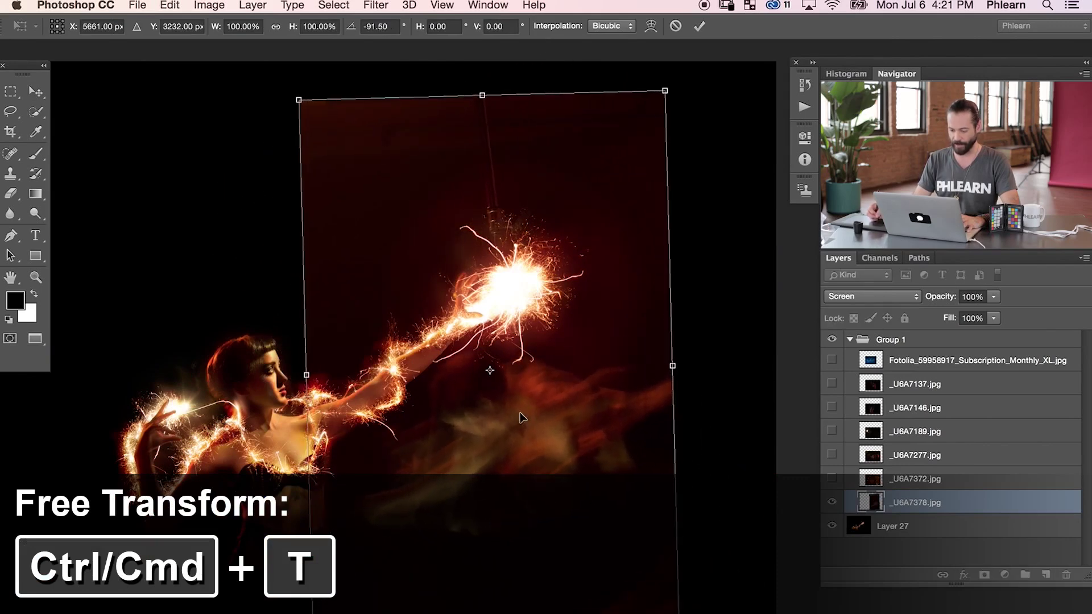
Move the rotated layer over the sparkler burst, to about X 5119, Y 2176 px, and apply the transform
key(super+plus)
key(super+plus)
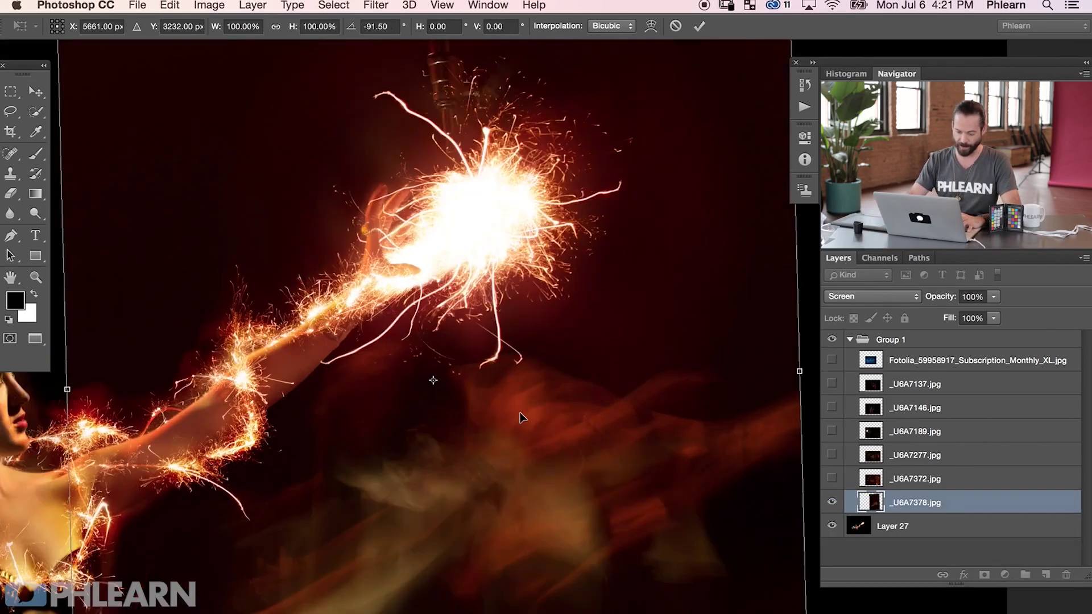
drag(343, 465, 532, 410)
drag(641, 409, 453, 470)
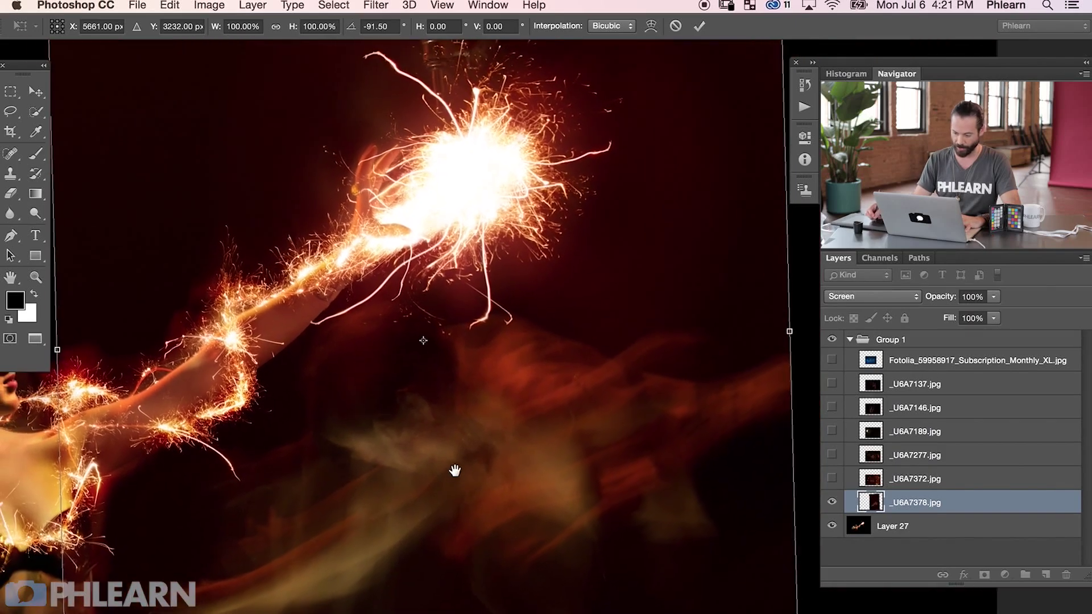
drag(555, 421, 494, 344)
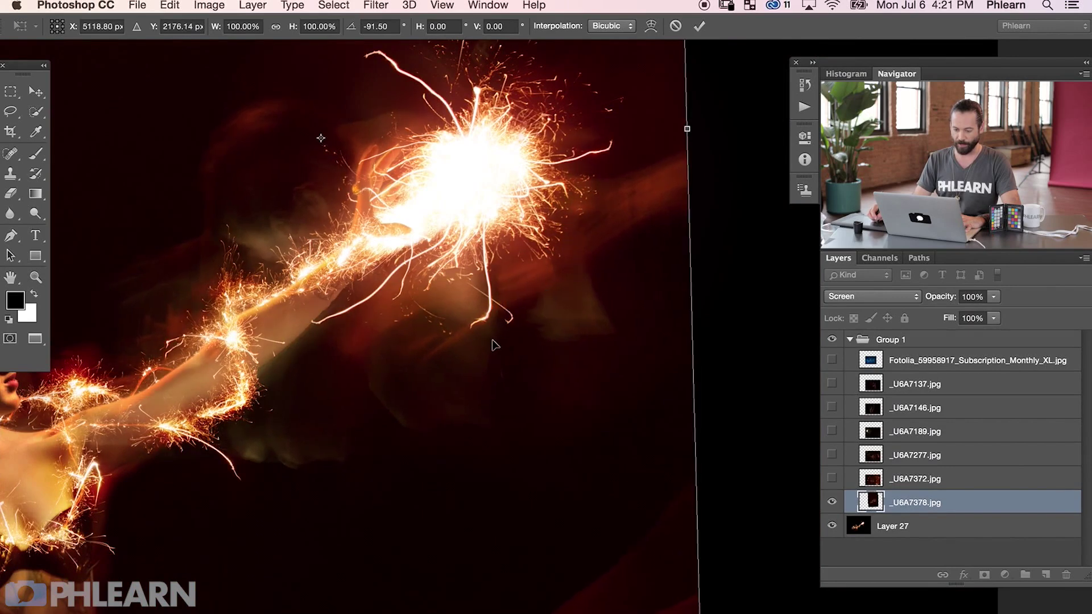
key(Return)
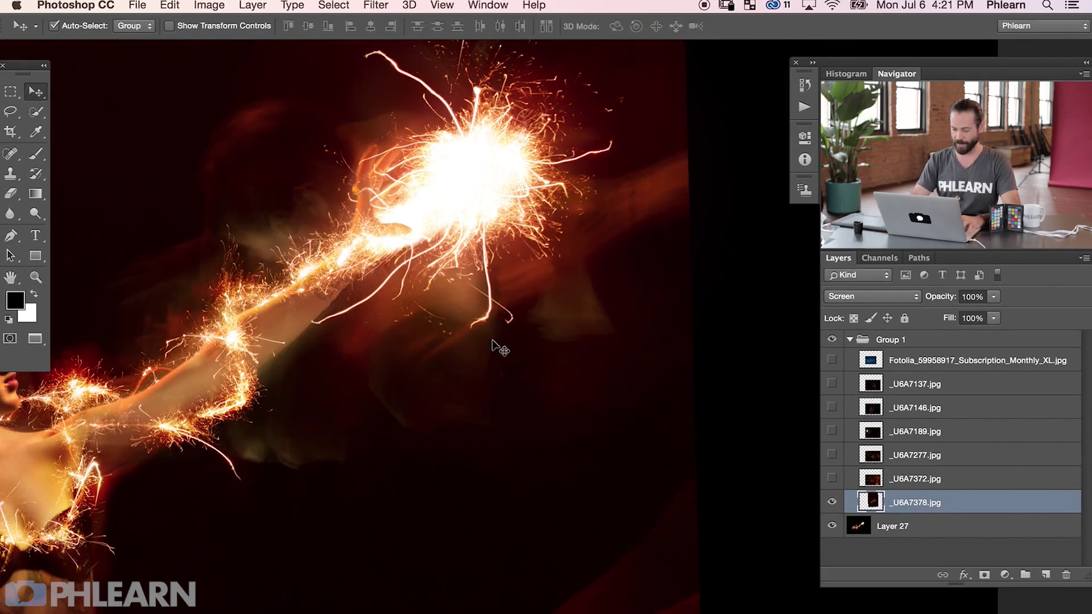
Compare the whole composite with the rotated _U6A7378.jpg layer hidden and shown
key(super+minus)
key(super+minus)
drag(678, 375, 594, 368)
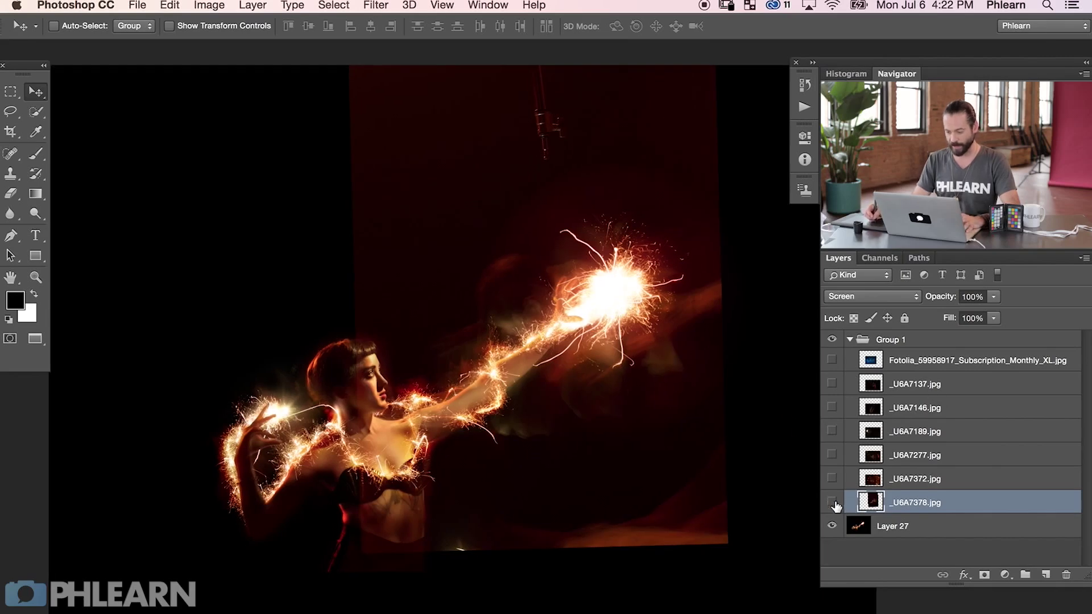
click(834, 504)
click(834, 504)
click(834, 503)
click(833, 504)
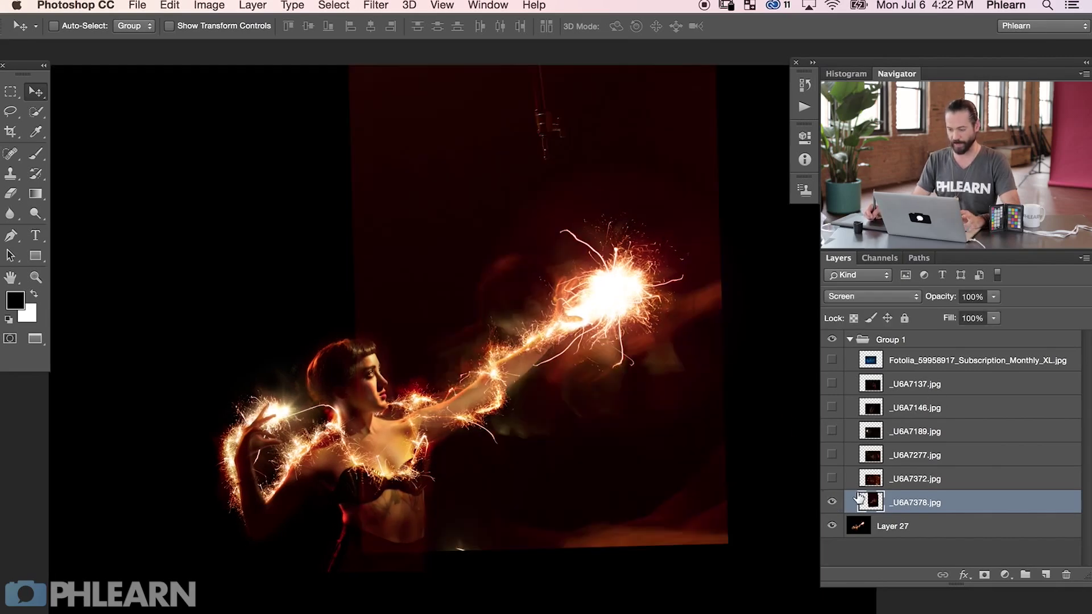
click(832, 502)
click(832, 501)
click(832, 502)
click(832, 502)
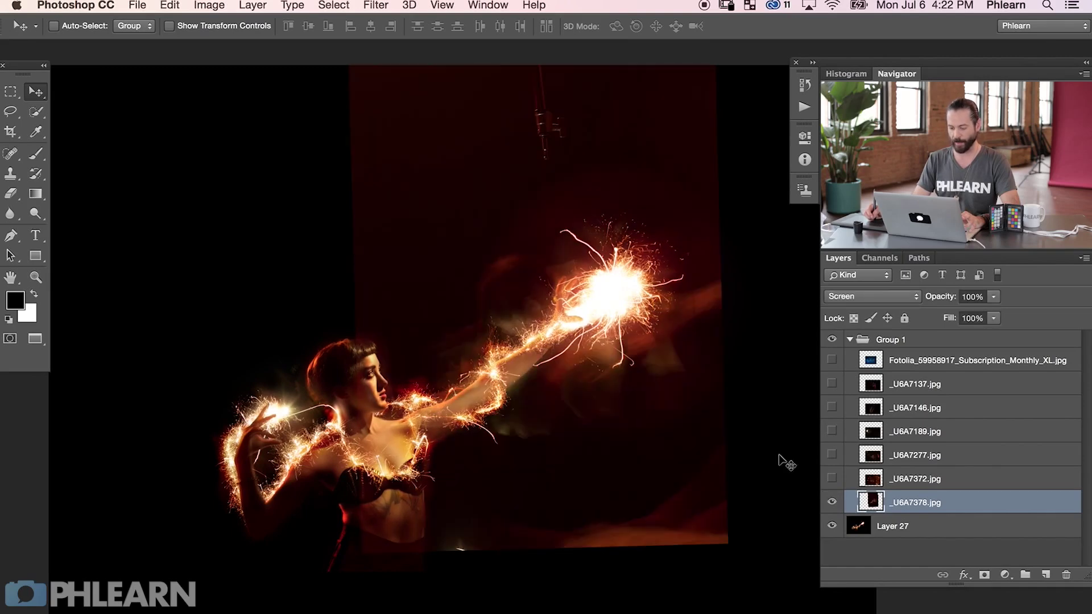
Add a mask to _U6A7378.jpg and paint black over the edges around the sparkler glow, lowering the large soft brush's flow to 30%
click(983, 576)
key(b)
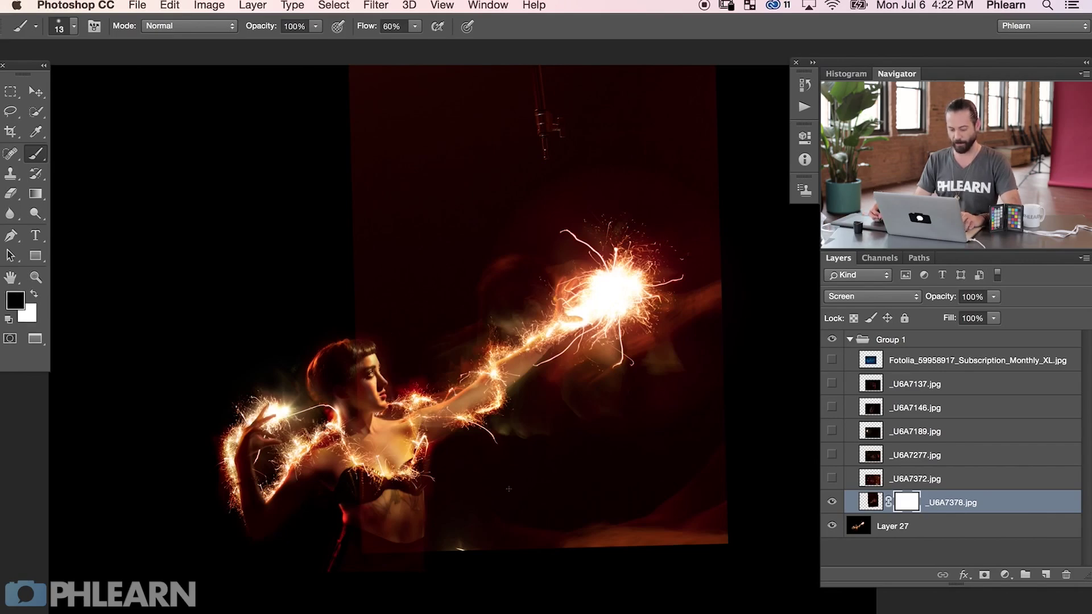
drag(513, 499, 597, 504)
mouse_move(728, 528)
mouse_down()
mouse_move(664, 562)
mouse_move(487, 557)
mouse_move(462, 527)
mouse_up()
drag(494, 188, 549, 163)
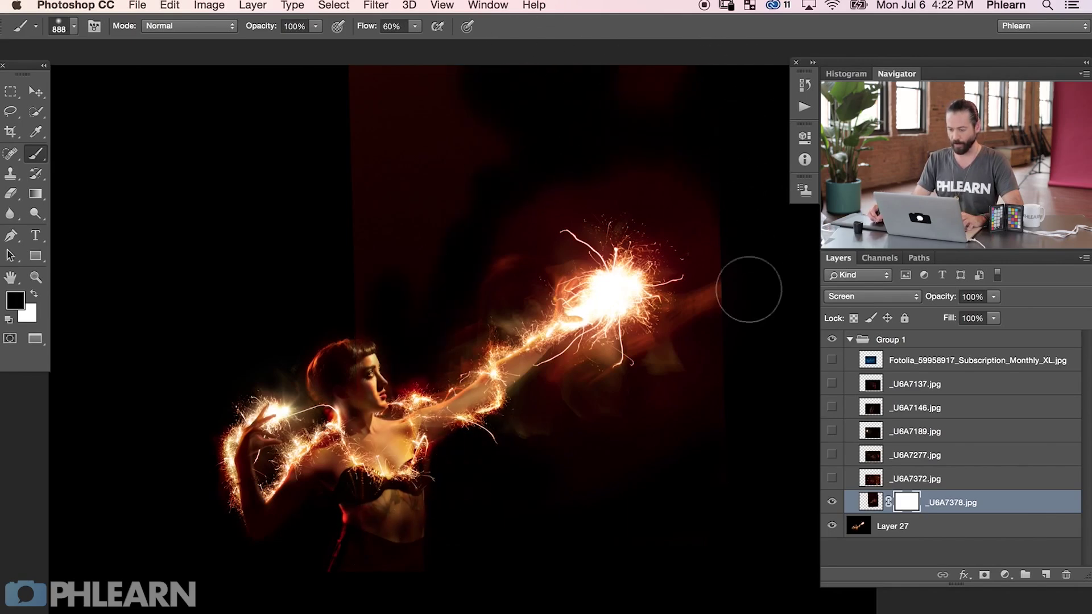
drag(703, 339, 707, 228)
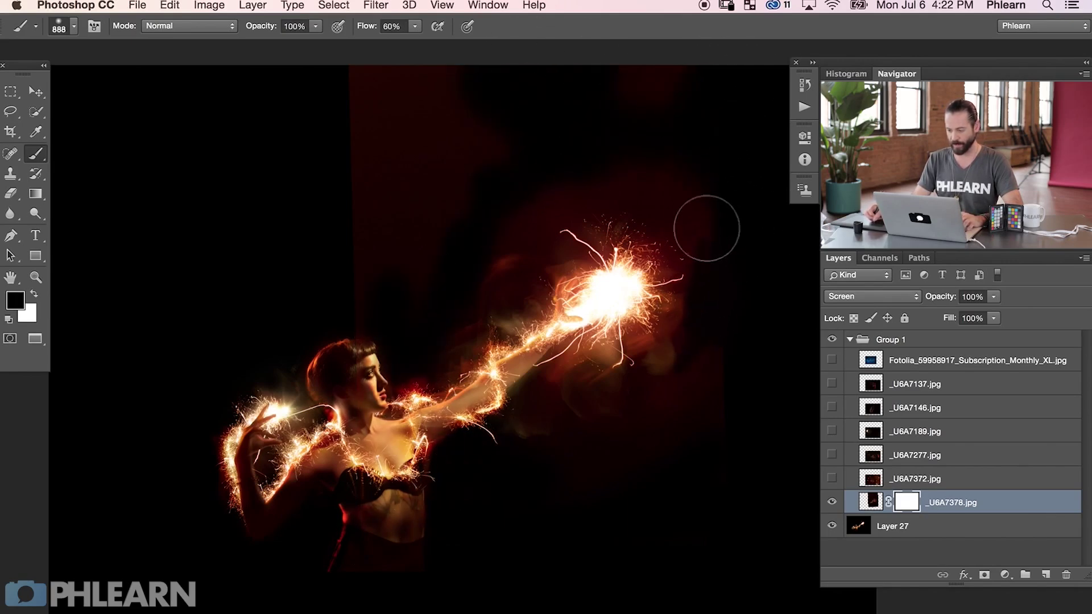
drag(682, 377, 724, 324)
key(shift+3)
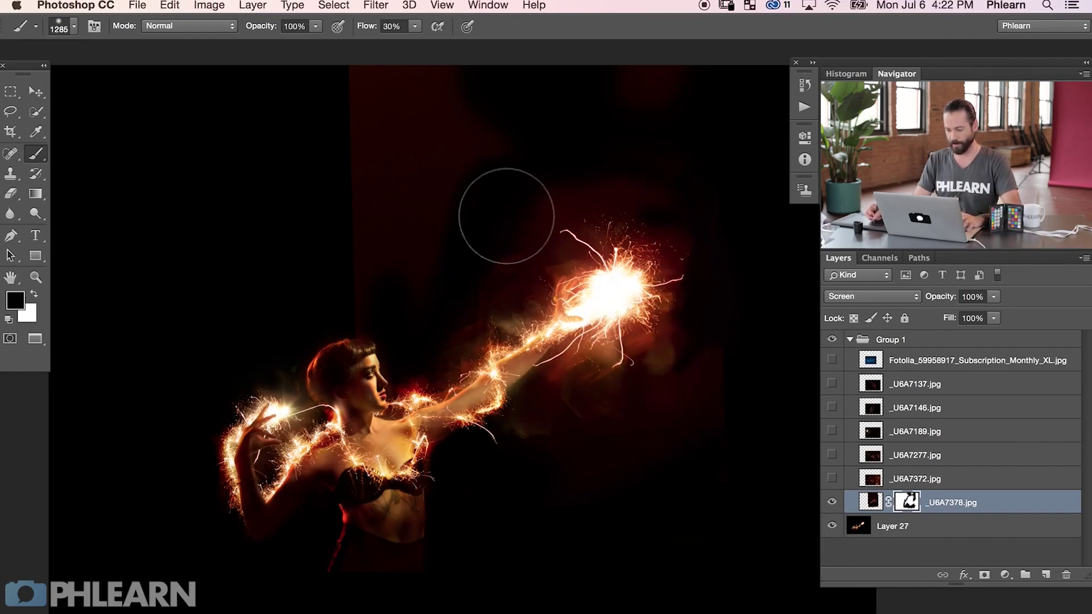
Toggle the masked _U6A7378.jpg layer's visibility to check how its glow blends into the background
click(826, 502)
click(827, 503)
click(827, 502)
click(827, 503)
click(828, 503)
click(828, 503)
click(828, 503)
click(828, 503)
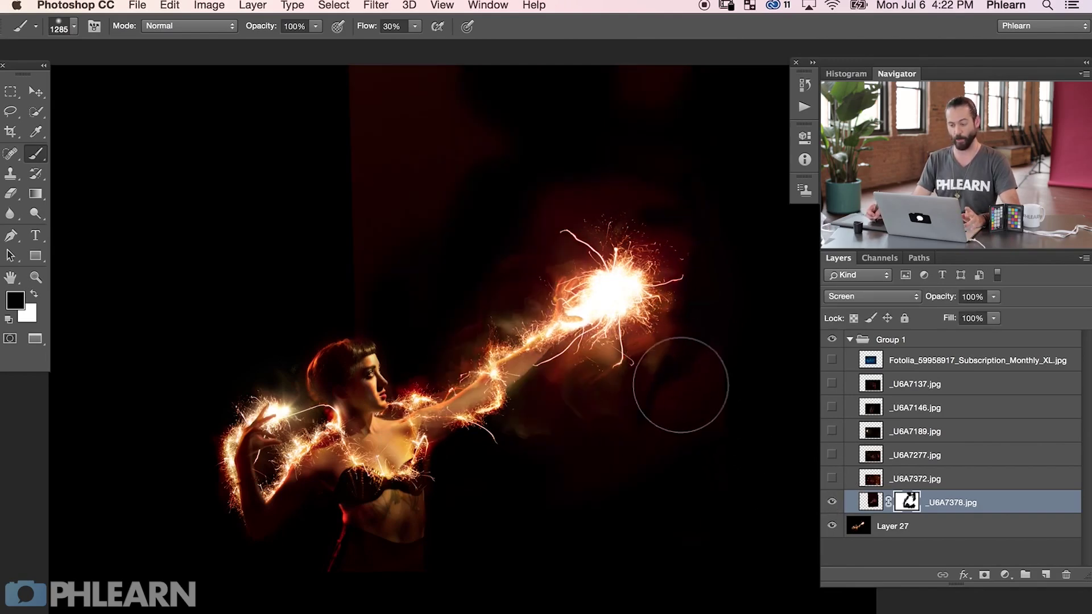
click(831, 503)
click(830, 503)
click(830, 503)
click(830, 503)
Examine the sparkler burst and arm up close with the masked _U6A7378.jpg layer hidden and shown
key(super+plus)
key(super+plus)
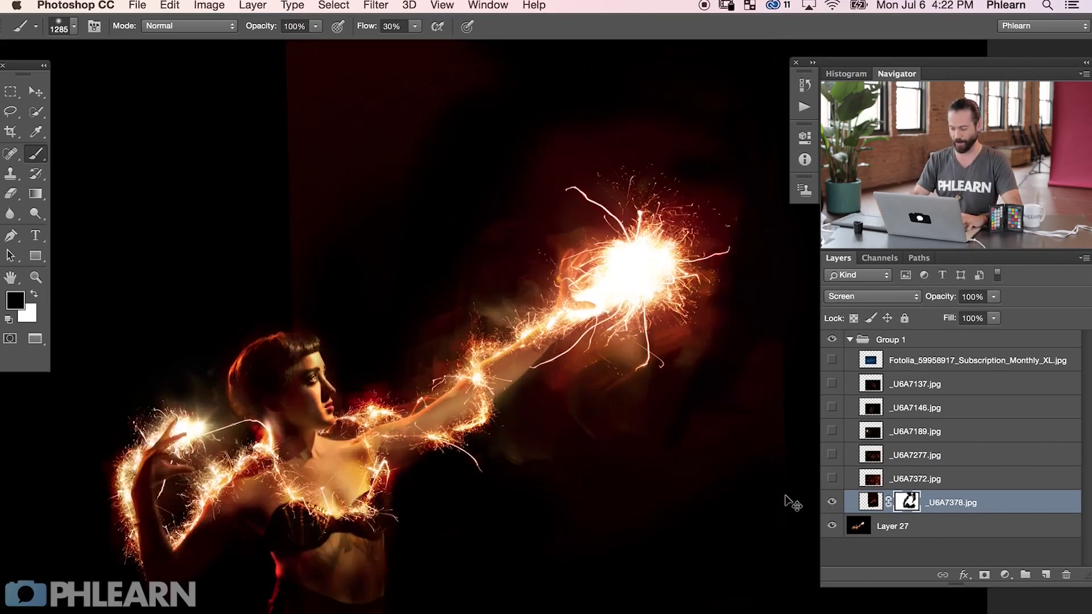
drag(665, 506, 560, 541)
click(831, 503)
click(831, 502)
click(831, 502)
click(831, 503)
click(831, 503)
click(832, 503)
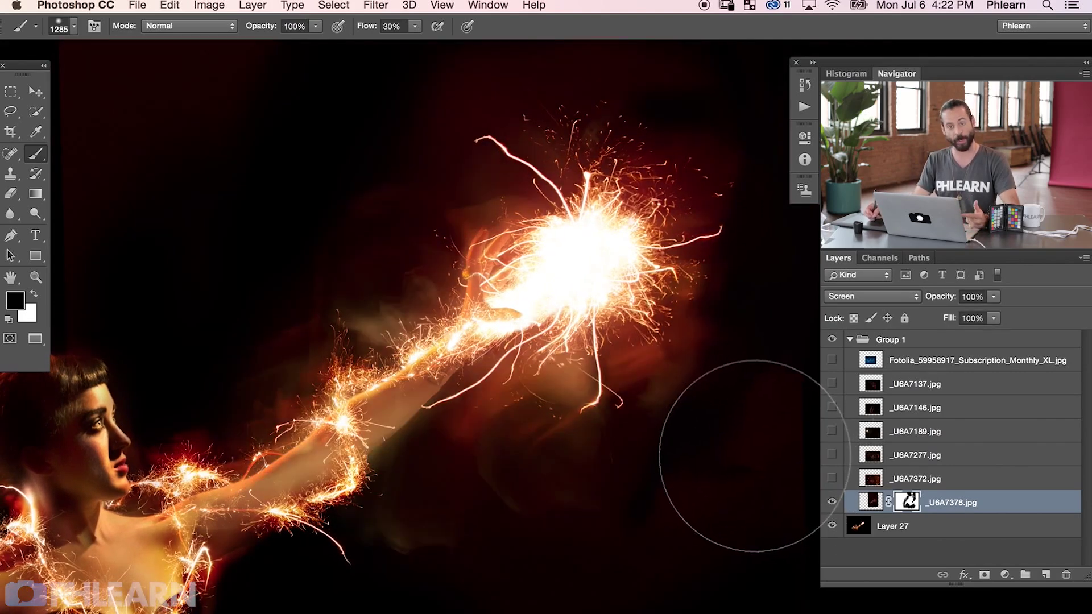
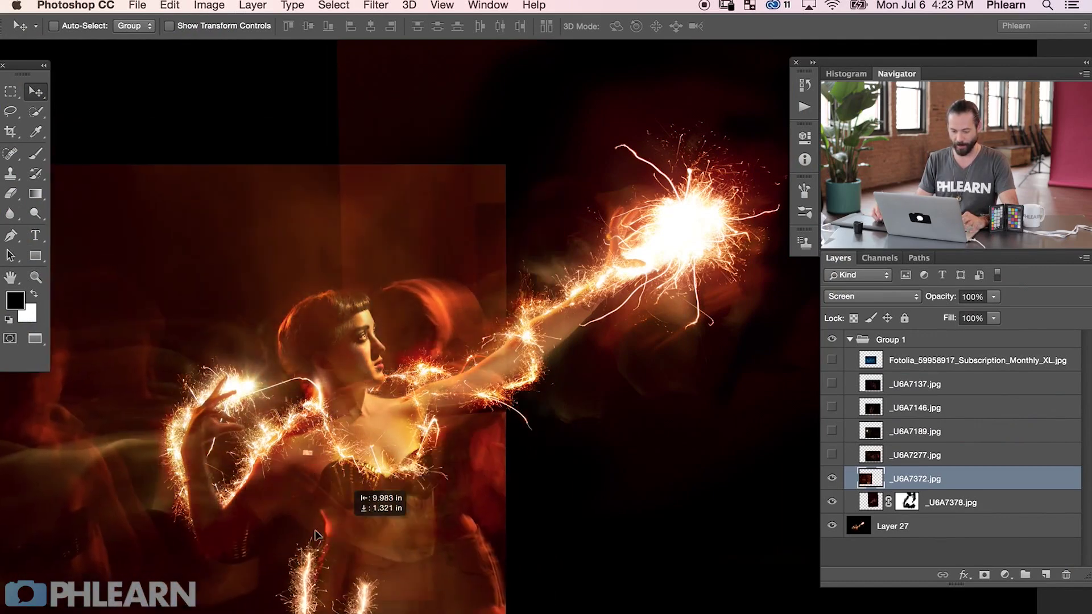
Move the _U6A7372.jpg layer over the raised hand and rotate it to about -108°
click(442, 5)
click(488, 312)
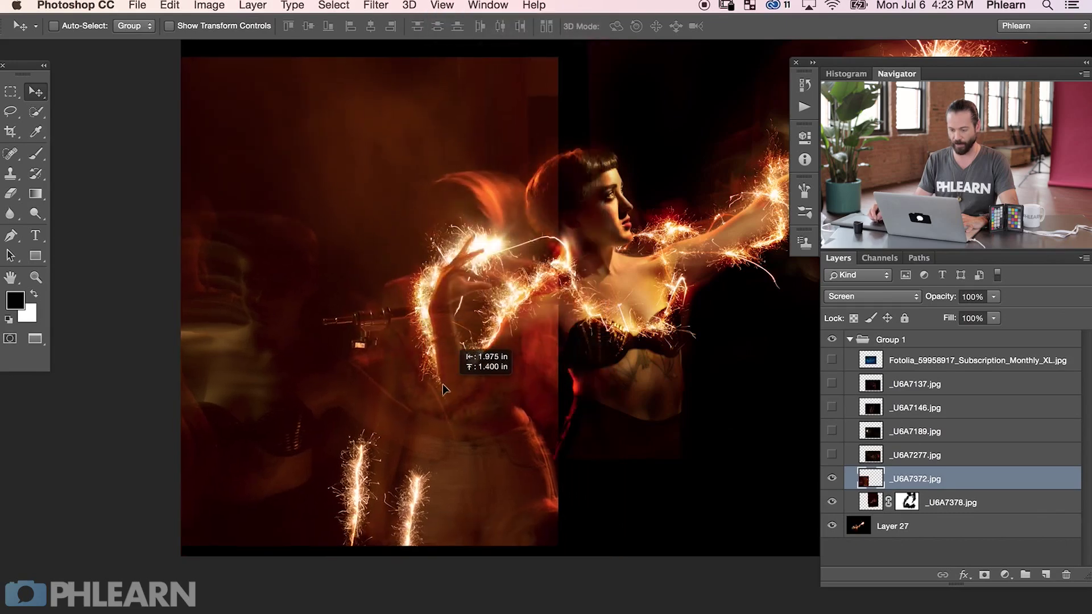
drag(454, 178, 482, 396)
key(ctrl+t)
drag(191, 337, 446, 283)
drag(616, 286, 418, 159)
drag(504, 347, 550, 340)
drag(487, 257, 489, 254)
drag(295, 563, 278, 488)
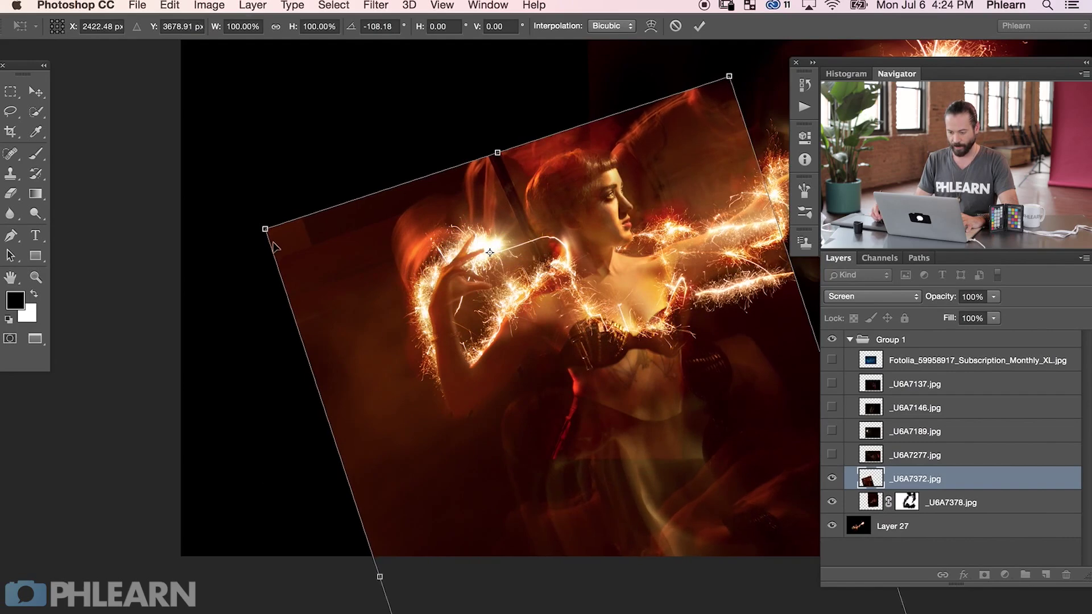
Scale _U6A7372.jpg up to about 133% and position its red glow around the raised hand
drag(268, 229, 195, 223)
drag(487, 355, 511, 343)
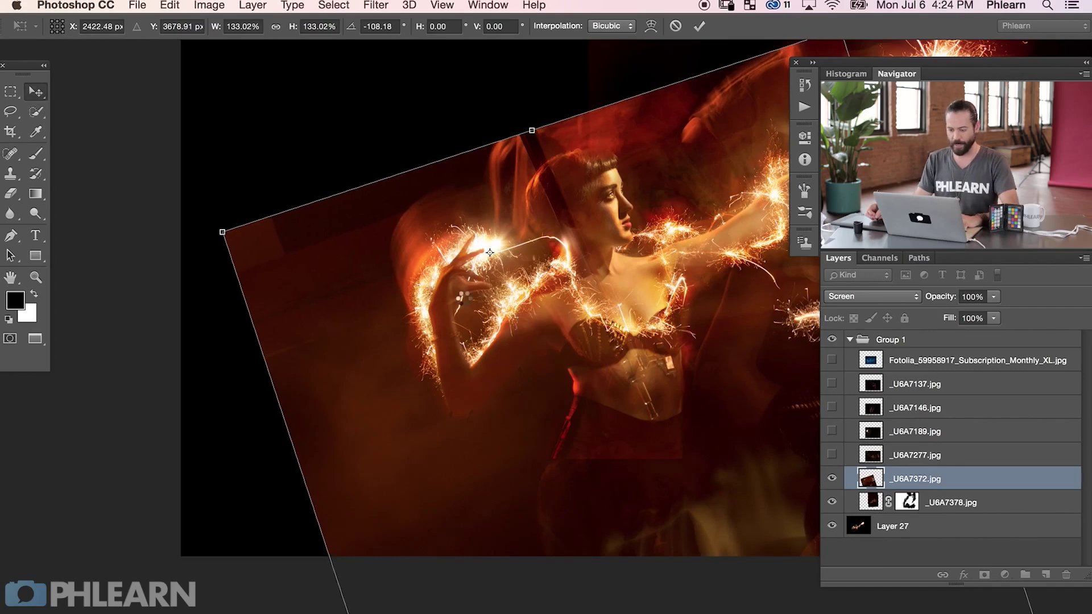
key(Return)
drag(532, 338, 412, 364)
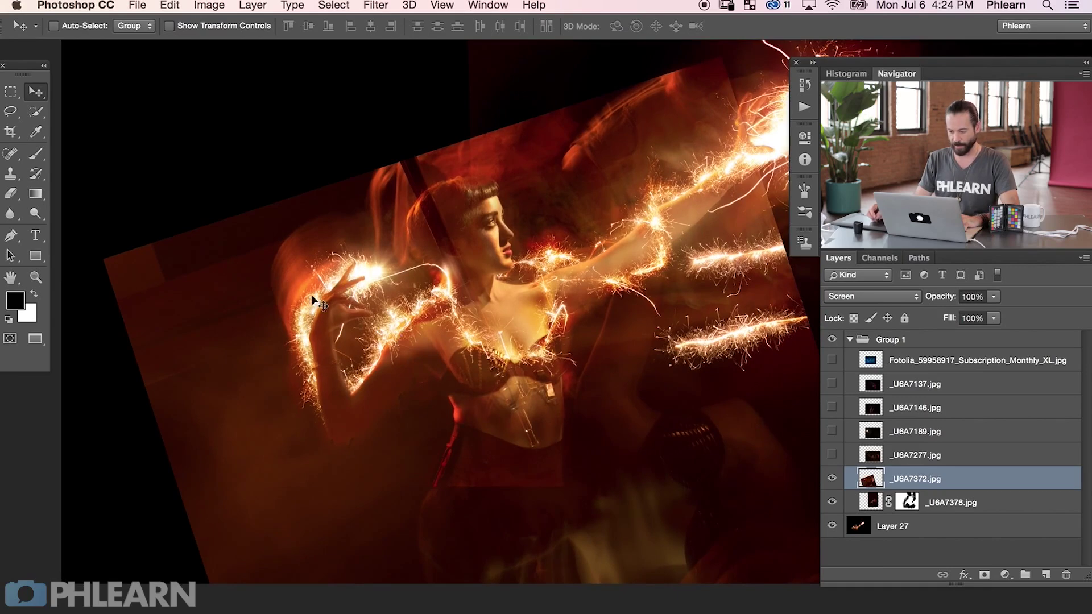
click(831, 478)
click(830, 479)
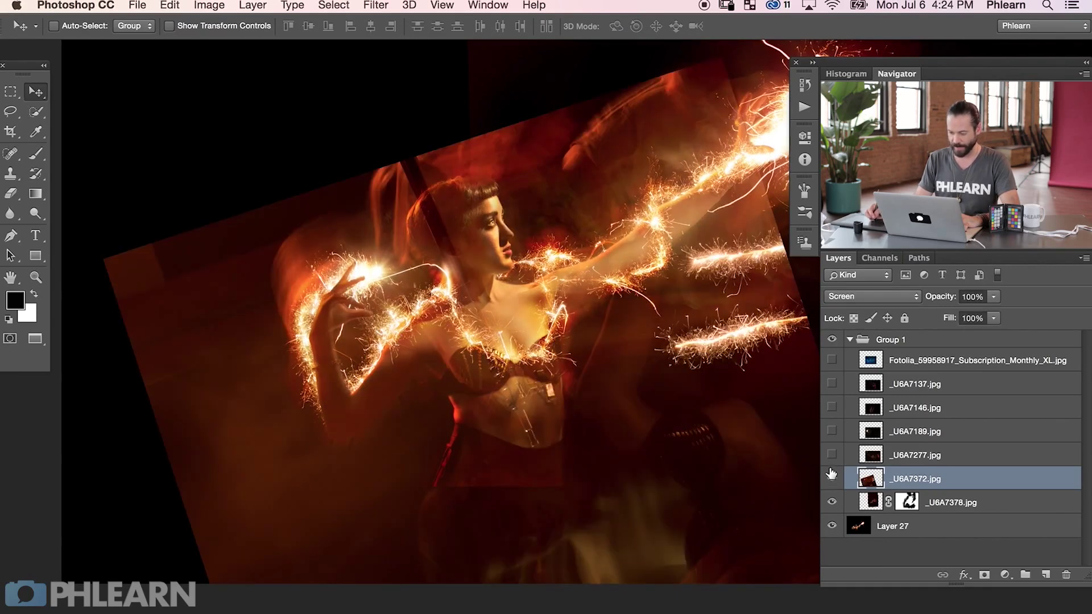
drag(564, 461, 515, 449)
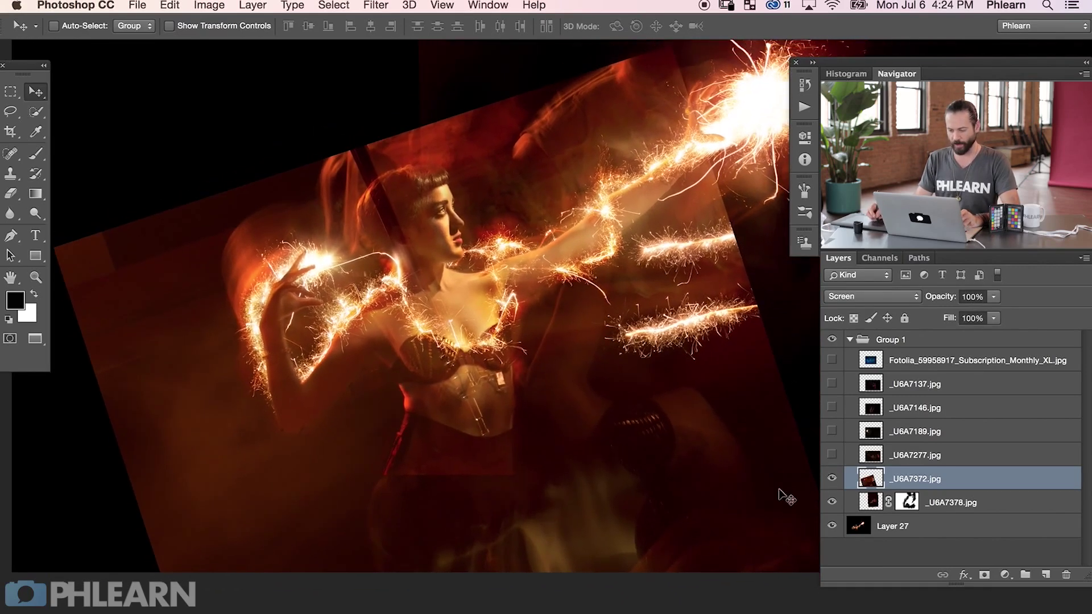
Add a black mask to _U6A7372.jpg and paint white around the raised hand to reveal the red glow there
alt+click(982, 576)
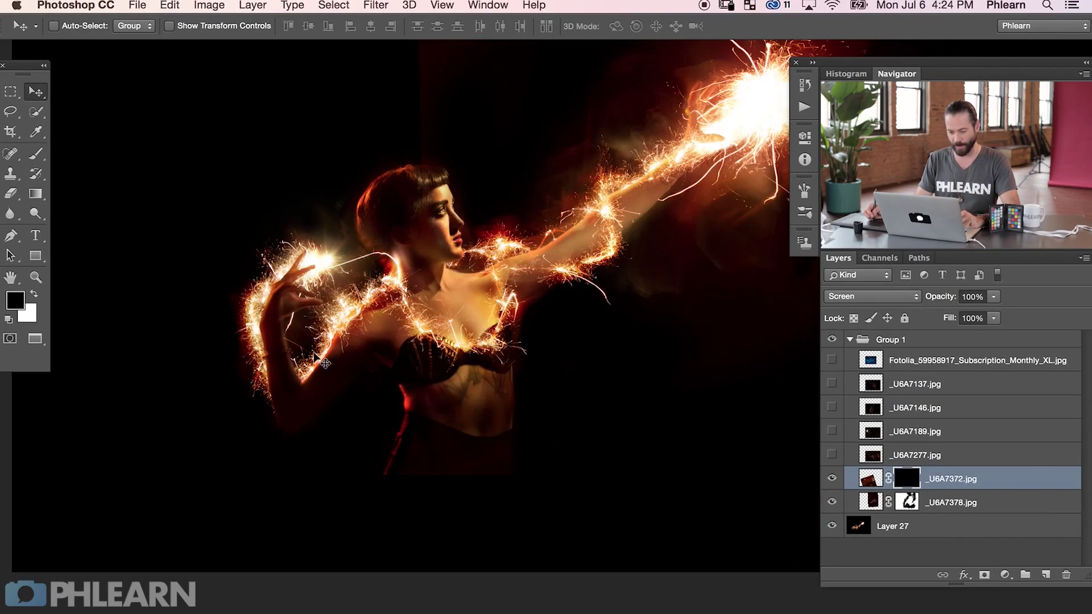
key(b)
key(x)
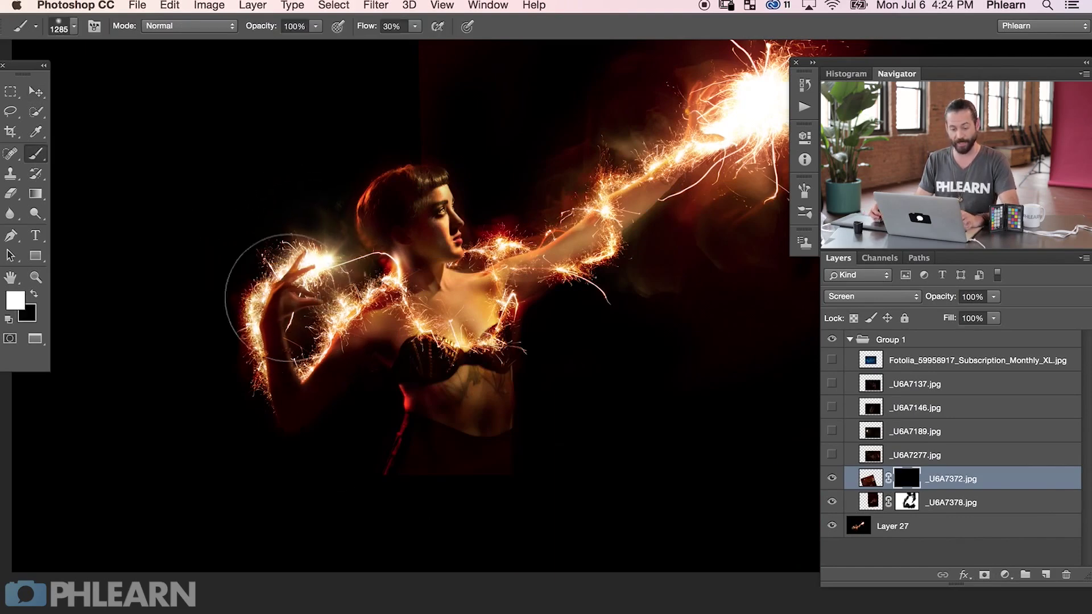
mouse_move(302, 219)
mouse_down()
mouse_move(239, 233)
mouse_move(233, 295)
mouse_move(273, 336)
mouse_move(306, 261)
mouse_up()
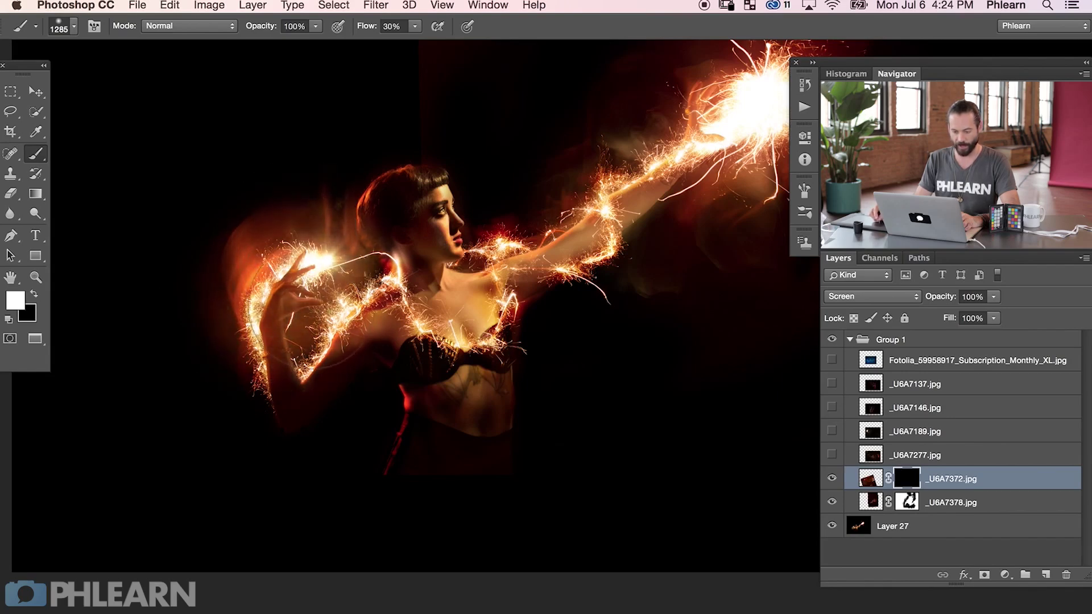
key(x)
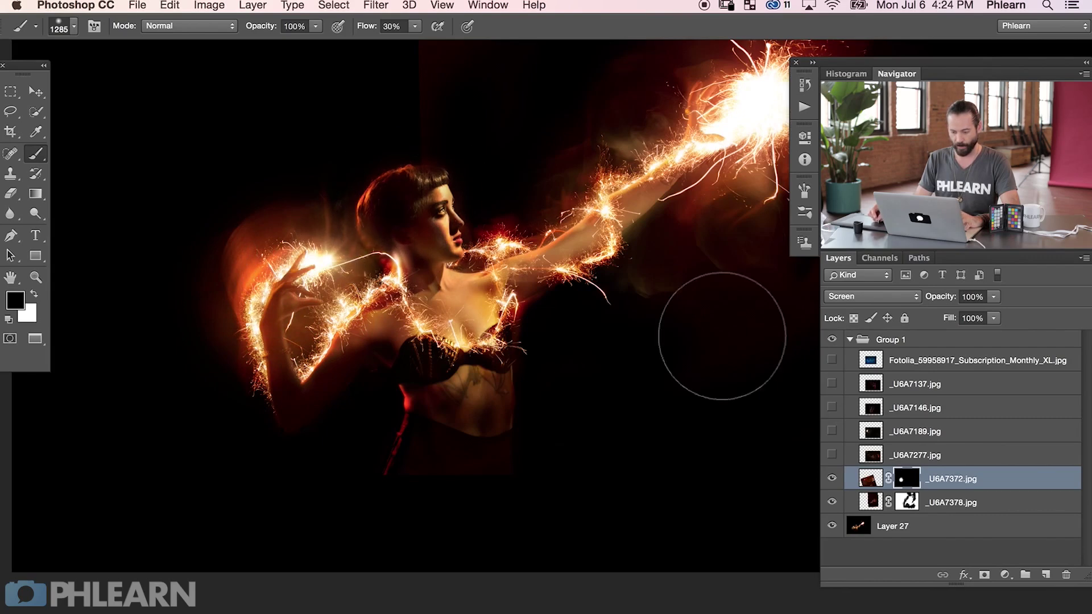
Compare the composite with _U6A7372.jpg hidden and shown, and with the whole Group 1 hidden and shown
click(833, 478)
click(834, 477)
click(833, 478)
click(834, 478)
drag(656, 356, 582, 435)
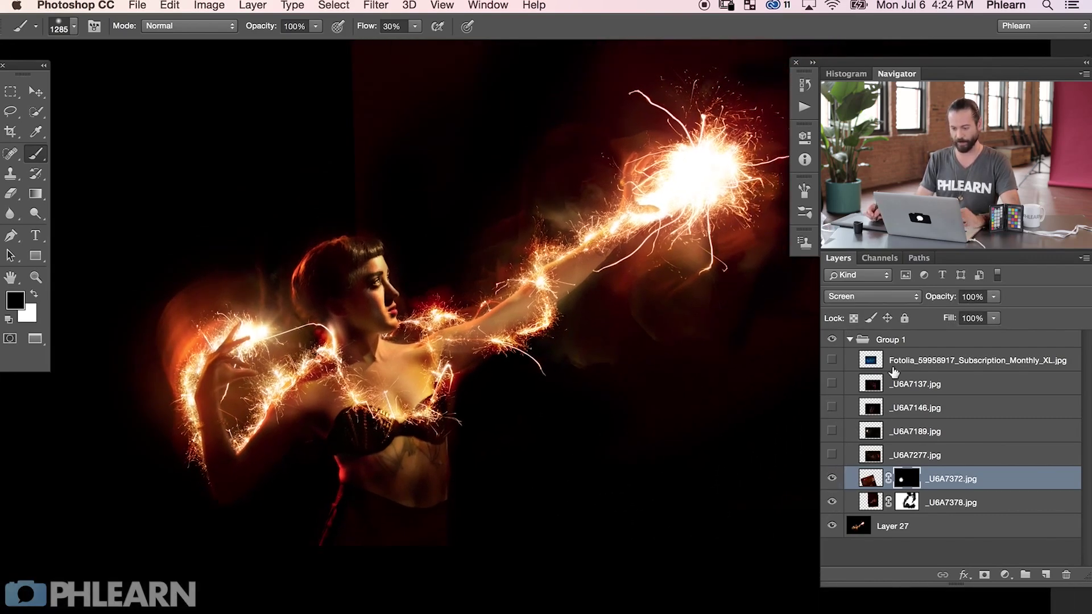
click(829, 341)
click(828, 343)
drag(552, 392, 594, 468)
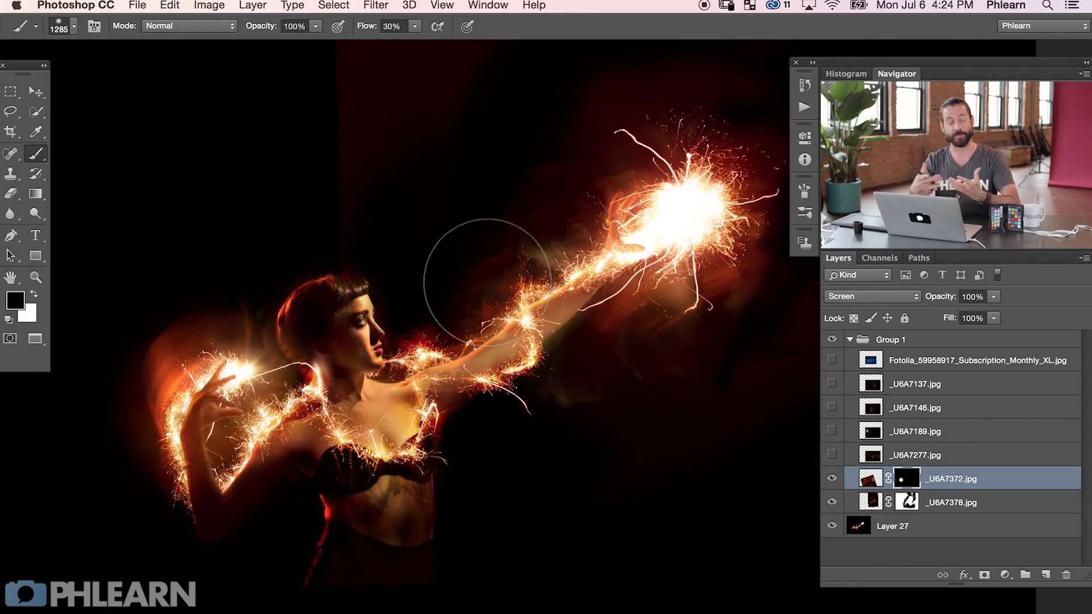
Show the _U6A7277.jpg layer and move it over the outstretched arm and sparkler burst
click(831, 456)
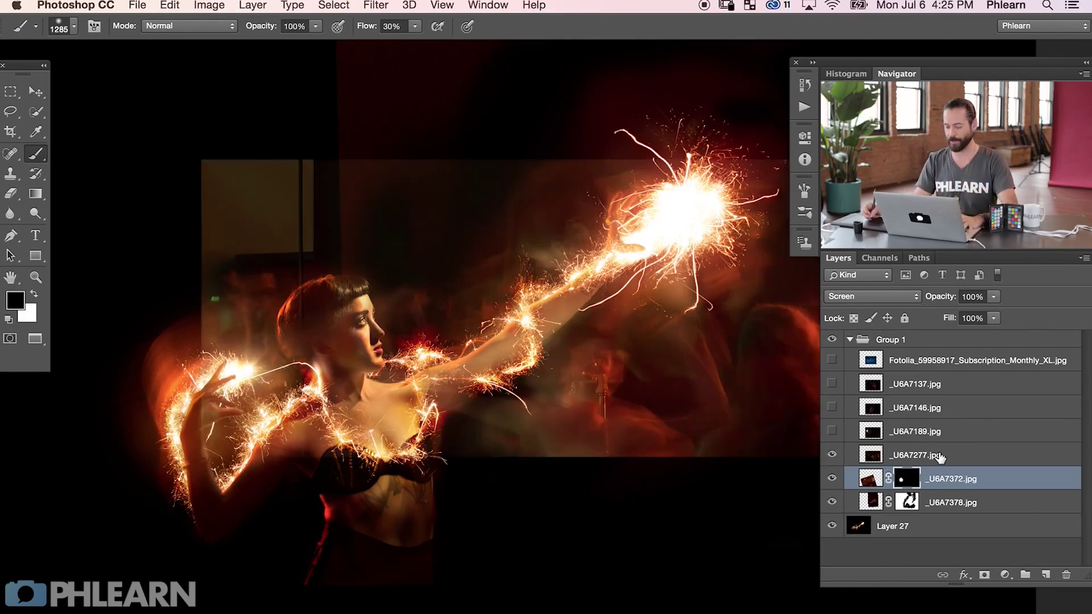
click(905, 453)
key(v)
drag(645, 455, 521, 417)
drag(602, 420, 592, 329)
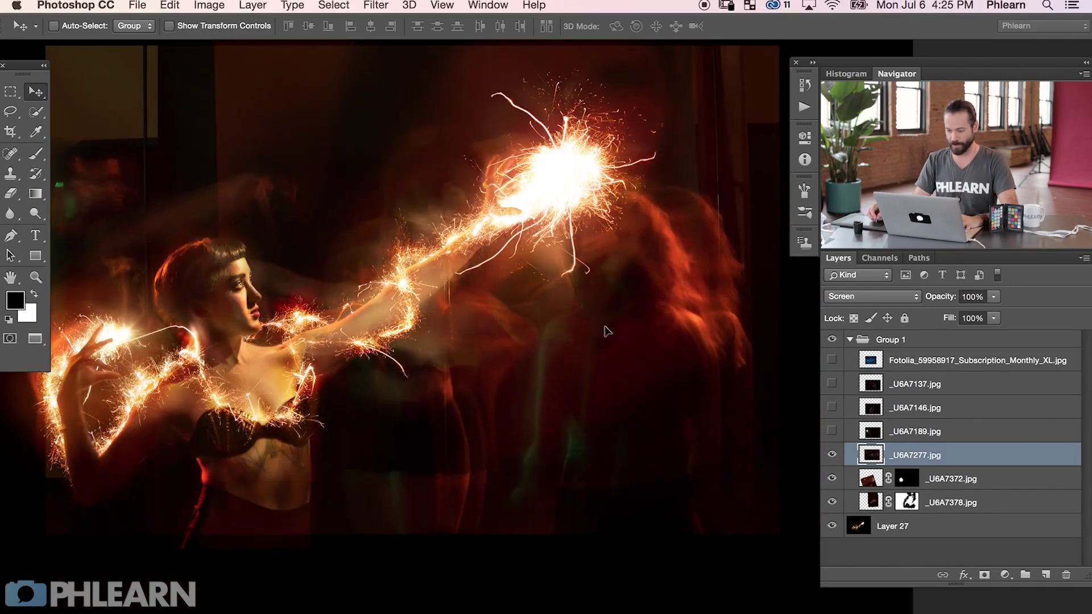
Rotate _U6A7277.jpg to about 101° and position its orange light trails beneath the outstretched arm
key(ctrl+t)
drag(408, 293, 546, 197)
drag(565, 282, 451, 320)
drag(708, 309, 316, 446)
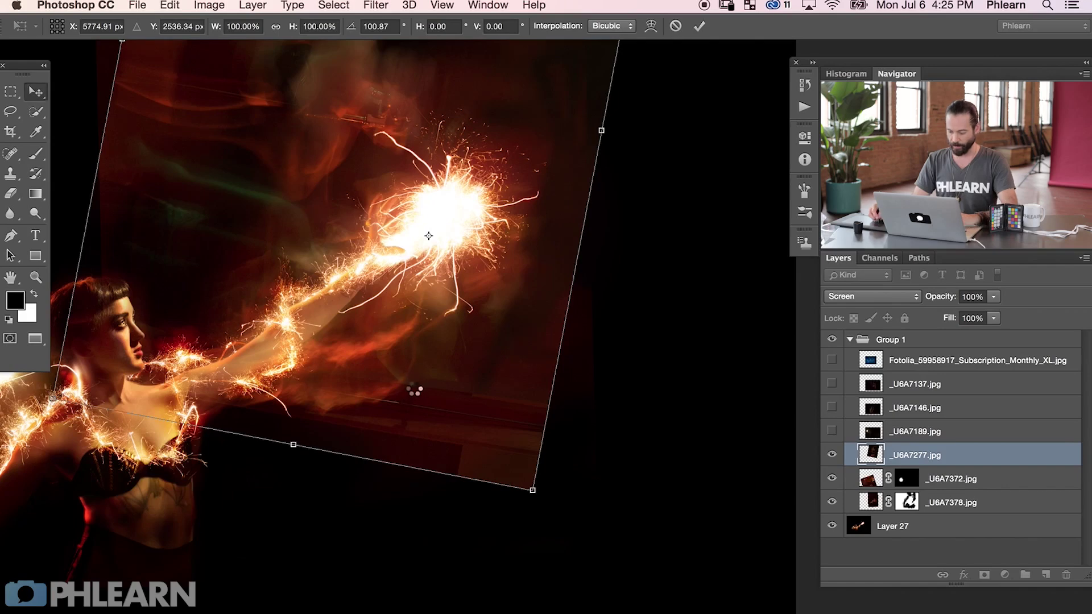
key(Return)
drag(381, 397, 460, 370)
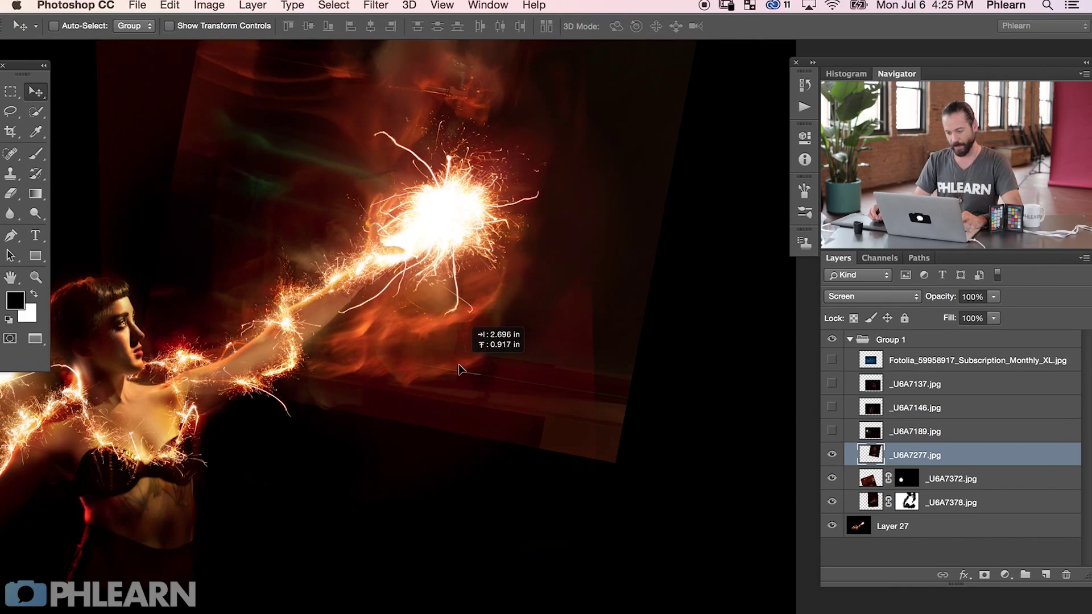
Flip _U6A7277.jpg horizontally, then rotate and reposition it around the outstretched arm
key(super)
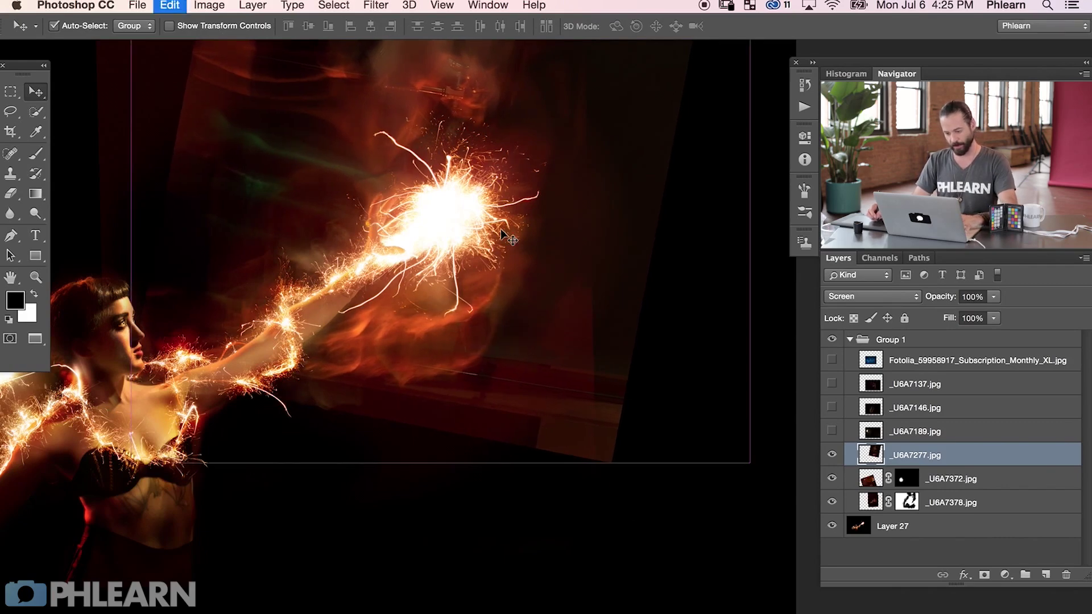
key(super+t)
right_click(475, 272)
click(511, 478)
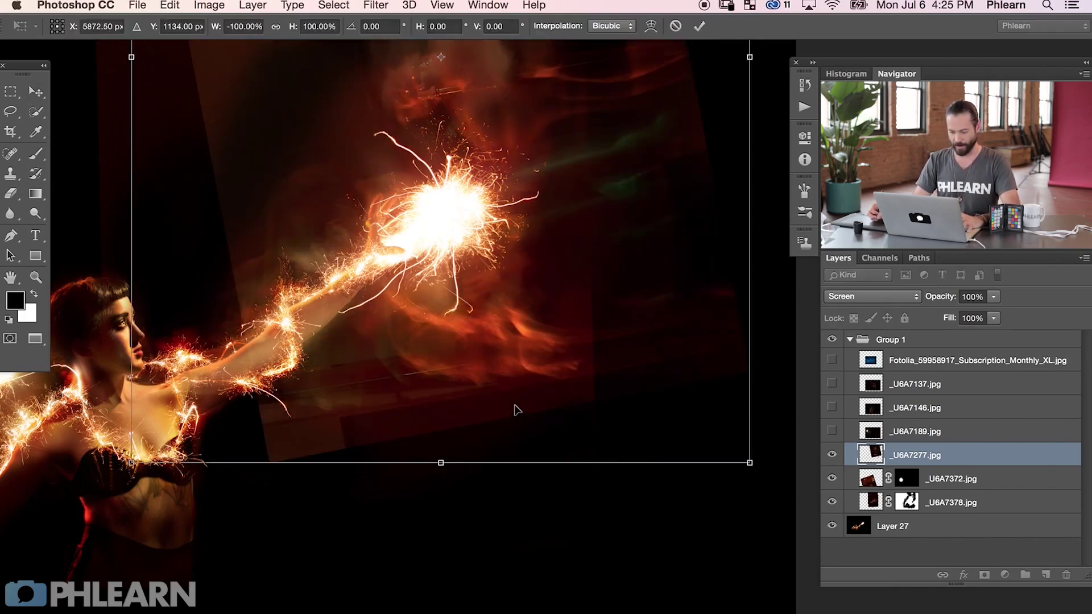
drag(660, 520, 592, 219)
drag(479, 280, 455, 385)
drag(689, 398, 465, 300)
drag(395, 327, 539, 405)
Flip _U6A7277.jpg vertically, rotate it to about -176°, and place its light trails behind the outstretched hand
right_click(448, 287)
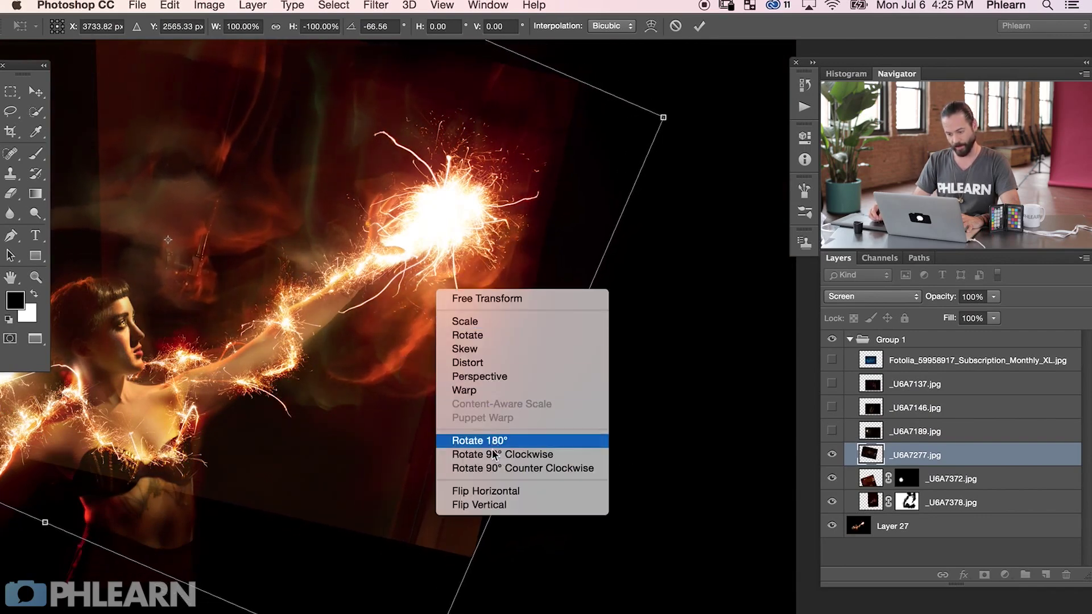
click(500, 506)
drag(382, 357, 355, 359)
drag(546, 484, 444, 98)
drag(295, 273, 447, 463)
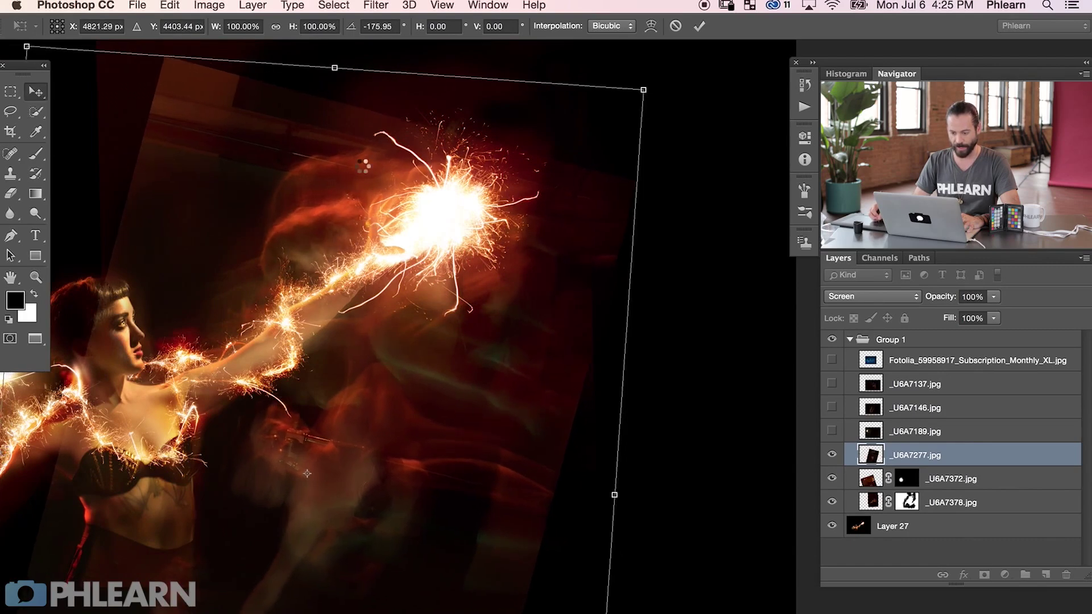
key(Return)
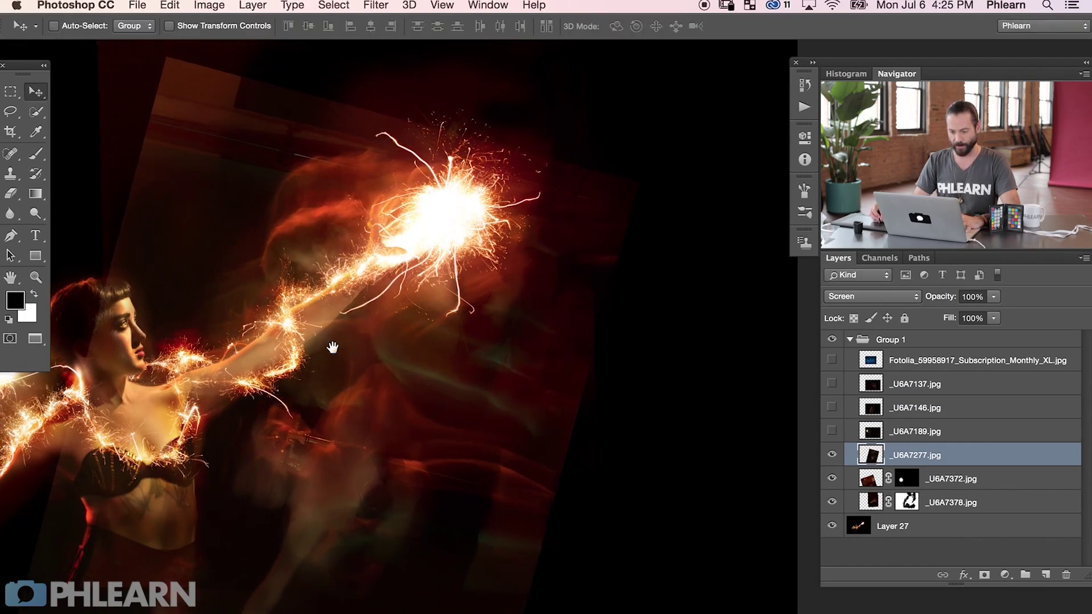
Add a black mask to _U6A7277.jpg, reveal the glow above the forearm in white, and paint black over the arm
drag(322, 342, 481, 382)
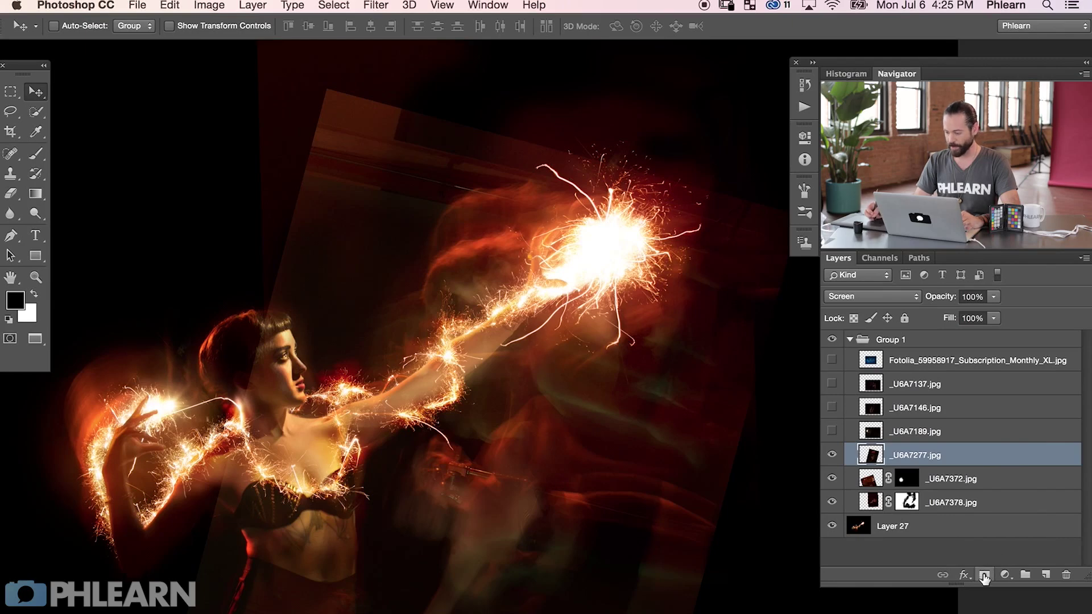
key(b)
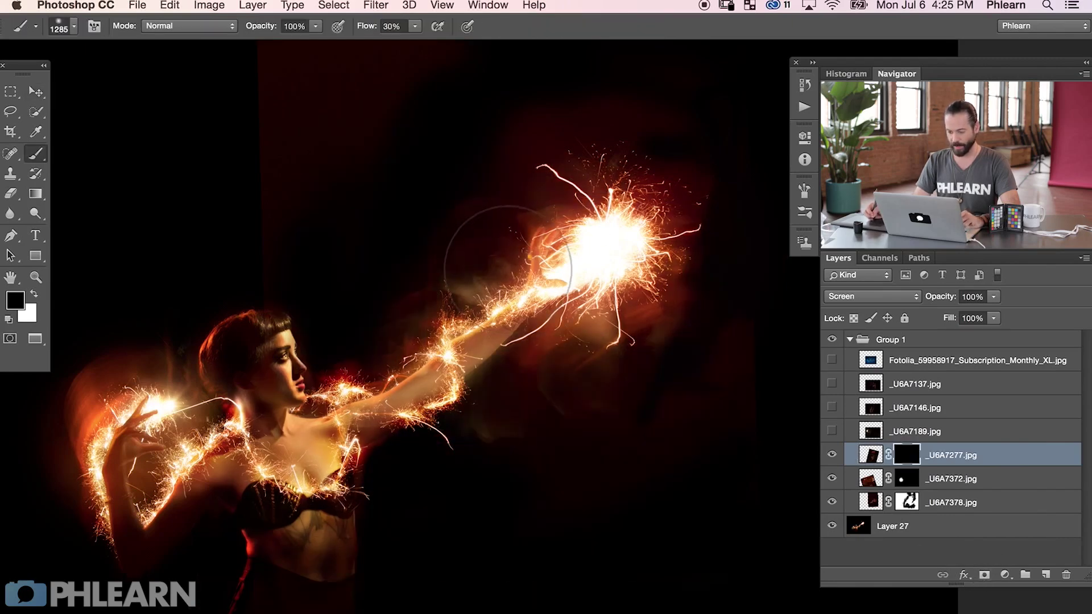
mouse_move(495, 260)
mouse_down()
mouse_move(535, 245)
mouse_move(532, 228)
mouse_move(509, 228)
mouse_move(457, 258)
mouse_move(435, 305)
mouse_up()
key(x)
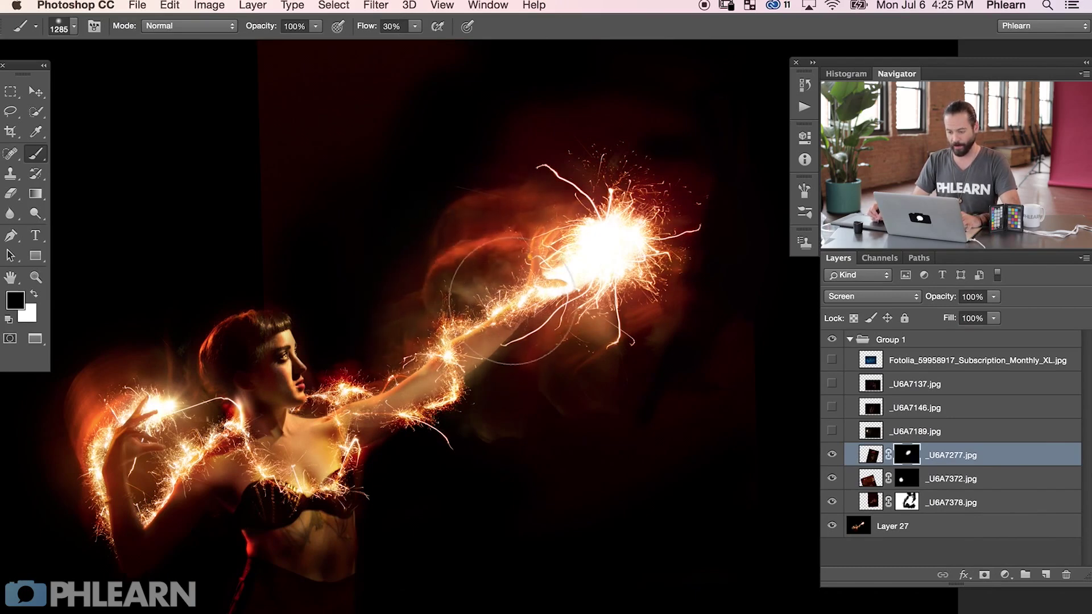
ctrl+alt+drag(490, 311, 466, 307)
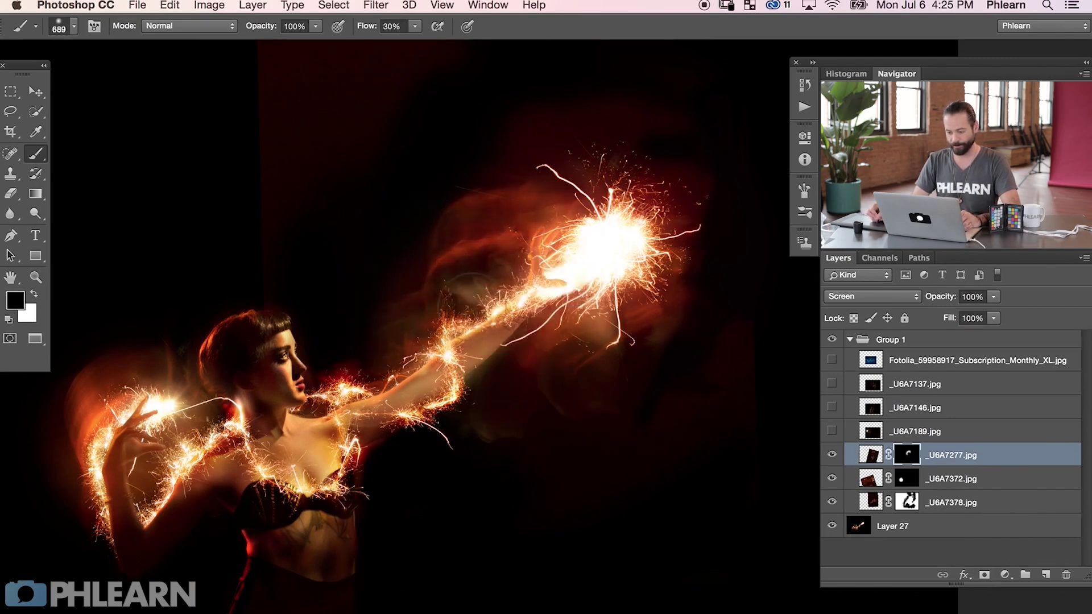
Toggle the masked _U6A7277.jpg layer's visibility to check its glow above the forearm
click(831, 456)
click(830, 457)
click(830, 456)
click(831, 456)
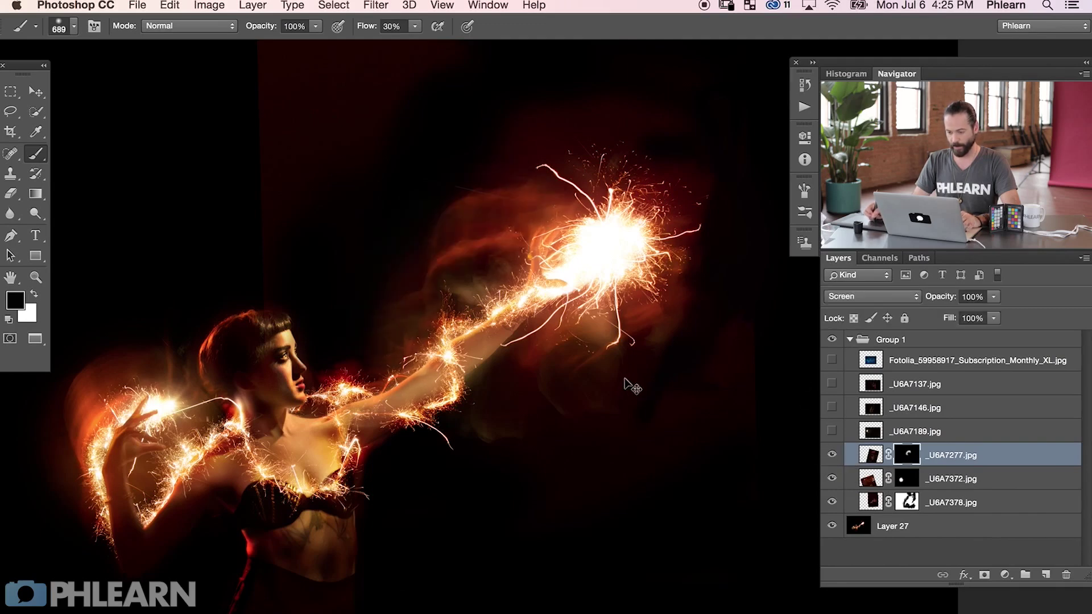
Duplicate the masked _U6A7277.jpg layer and move the copy below the outstretched arm
key(ctrl+j)
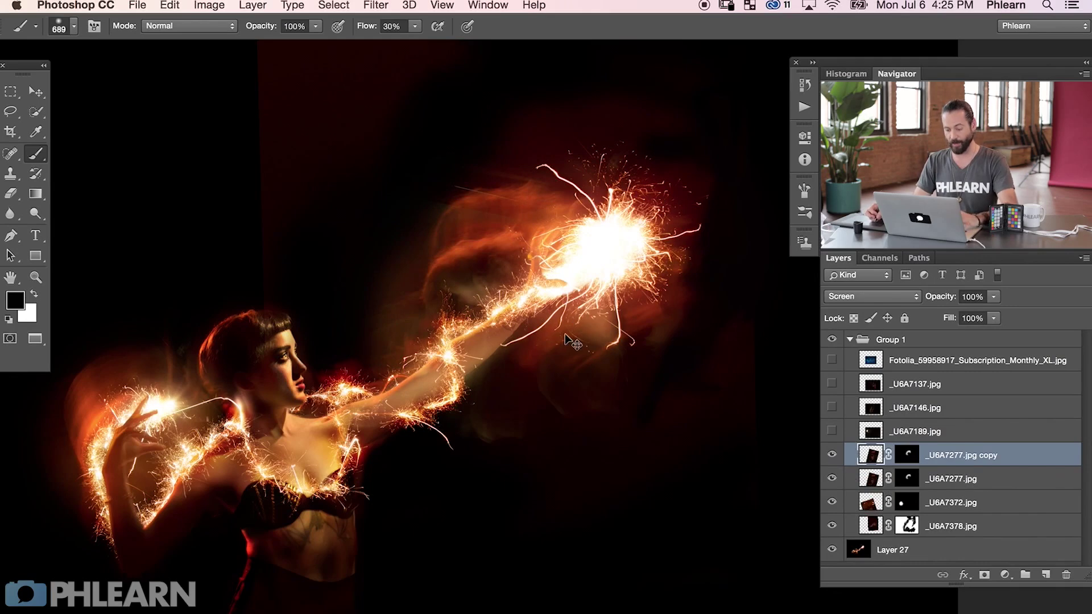
key(v)
drag(526, 339, 624, 534)
Flip the _U6A7277.jpg copy vertically, rotate it to about 118°, and widen it to about 147% beneath the sparkler burst
key(ctrl+t)
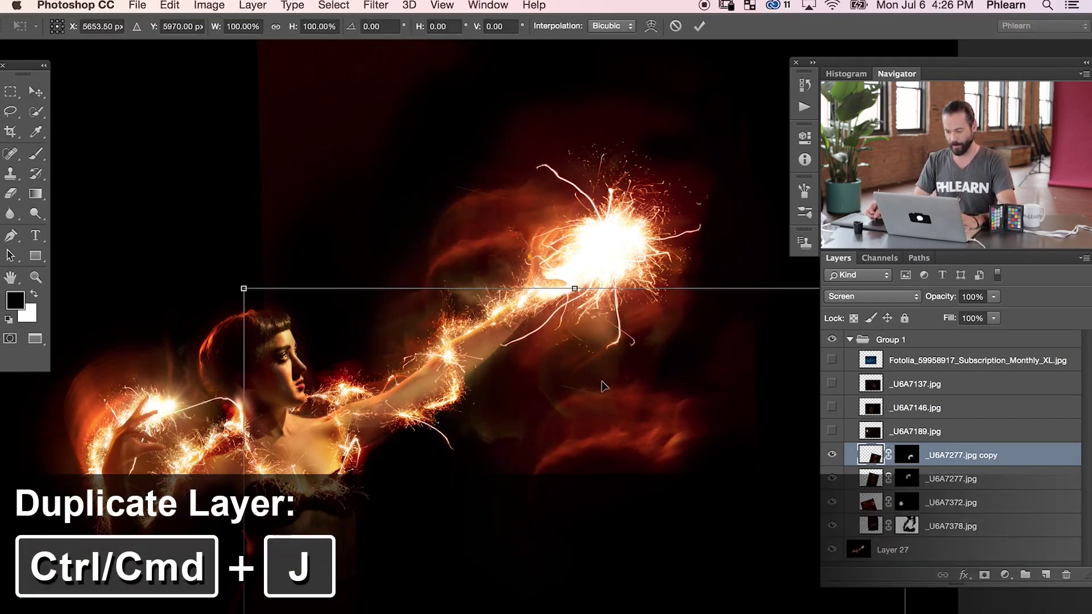
right_click(631, 414)
click(682, 591)
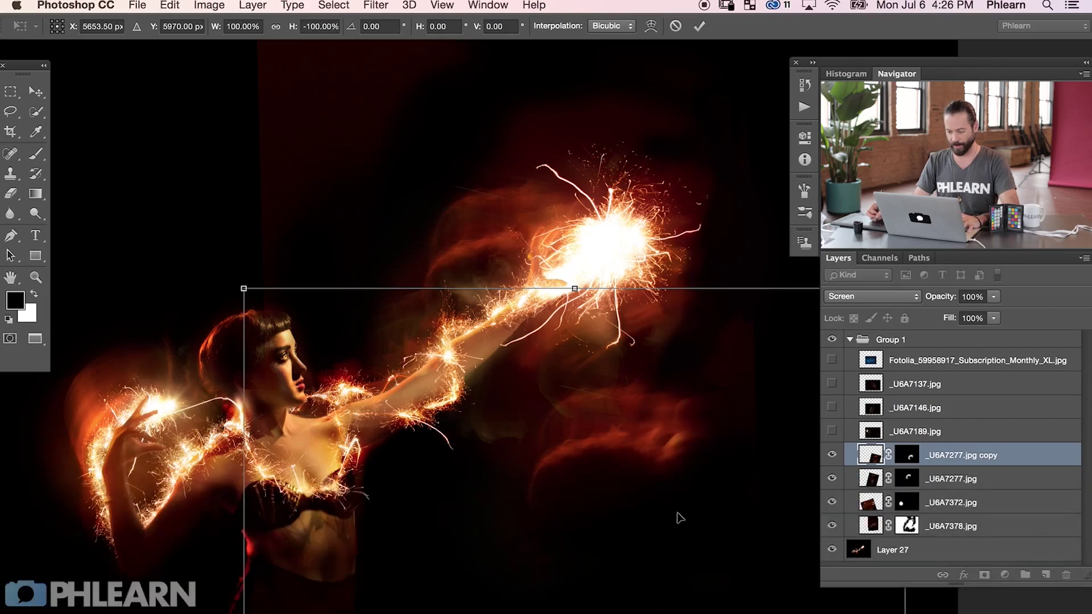
drag(705, 552, 730, 541)
drag(653, 582, 626, 294)
drag(300, 418, 12, 612)
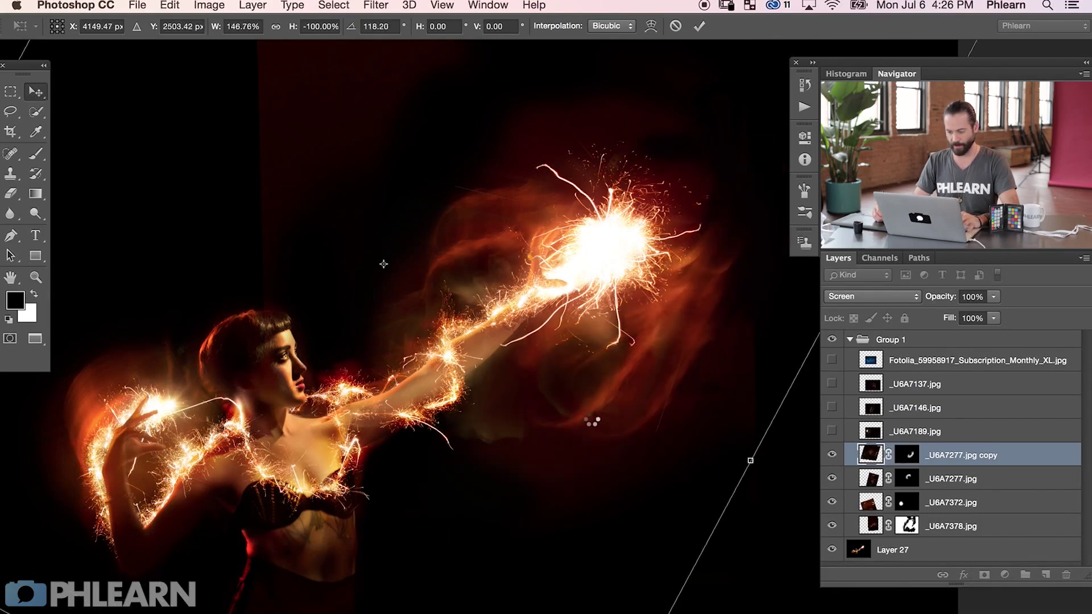
drag(663, 470, 567, 452)
drag(477, 492, 562, 481)
click(831, 341)
click(831, 340)
Show the _U6A7189.jpg layer, scale it down to a small rectangle, and move it over the figure's torso
click(831, 431)
click(831, 431)
click(894, 432)
drag(519, 417, 452, 511)
key(ctrl+t)
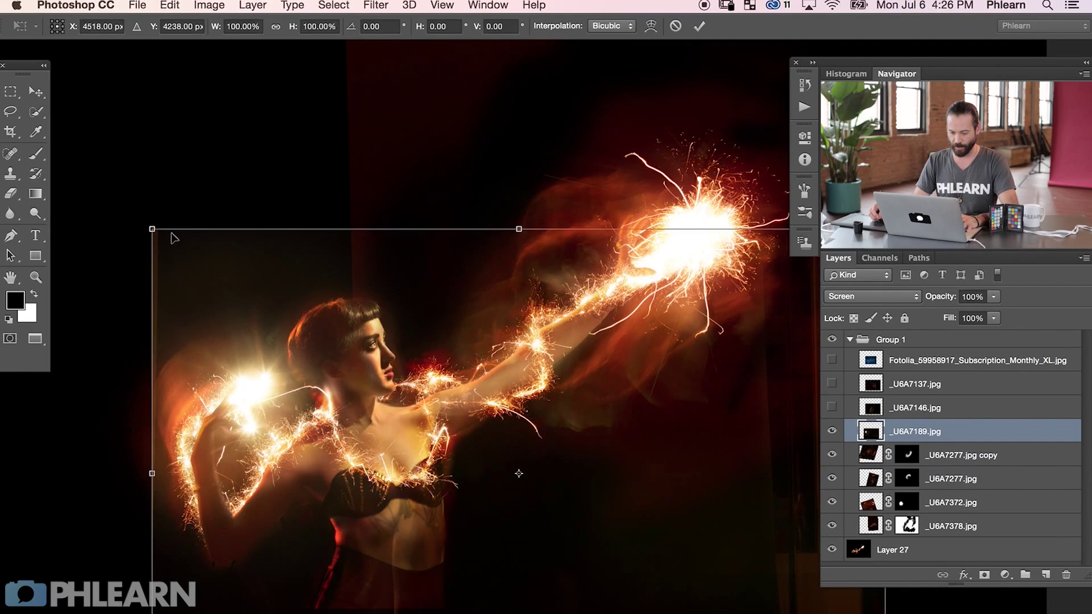
drag(152, 233, 381, 382)
key(Return)
drag(577, 509, 571, 406)
Preview _U6A7189.jpg in Normal blend mode and return it to Screen
click(879, 296)
click(844, 186)
click(866, 296)
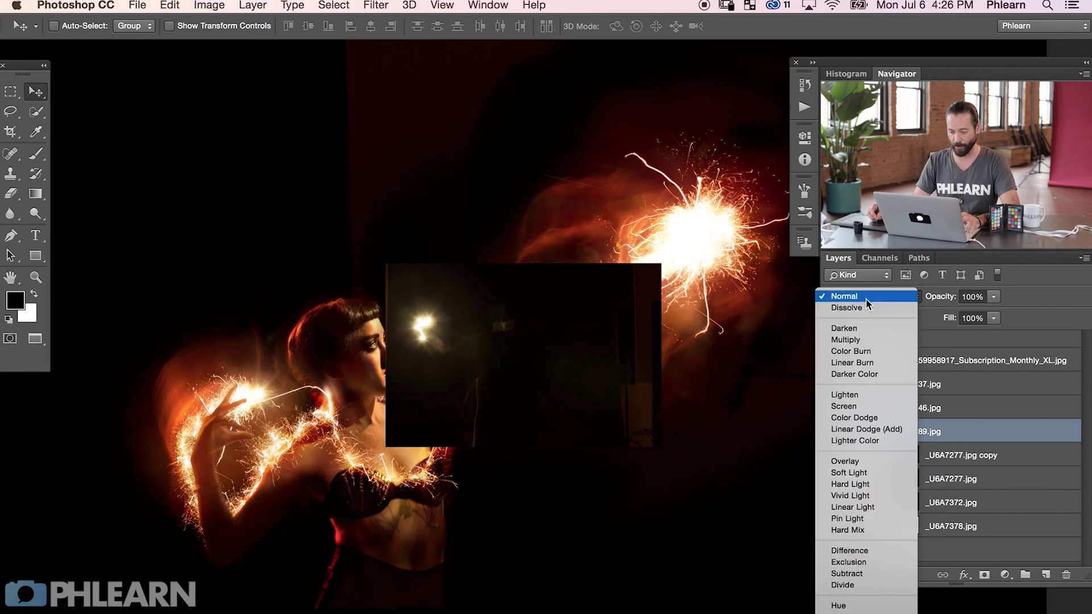
click(871, 407)
Try the _U6A7189.jpg light flare at different spots, over the shoulder and beside the face above the outstretched arm
drag(526, 415, 453, 469)
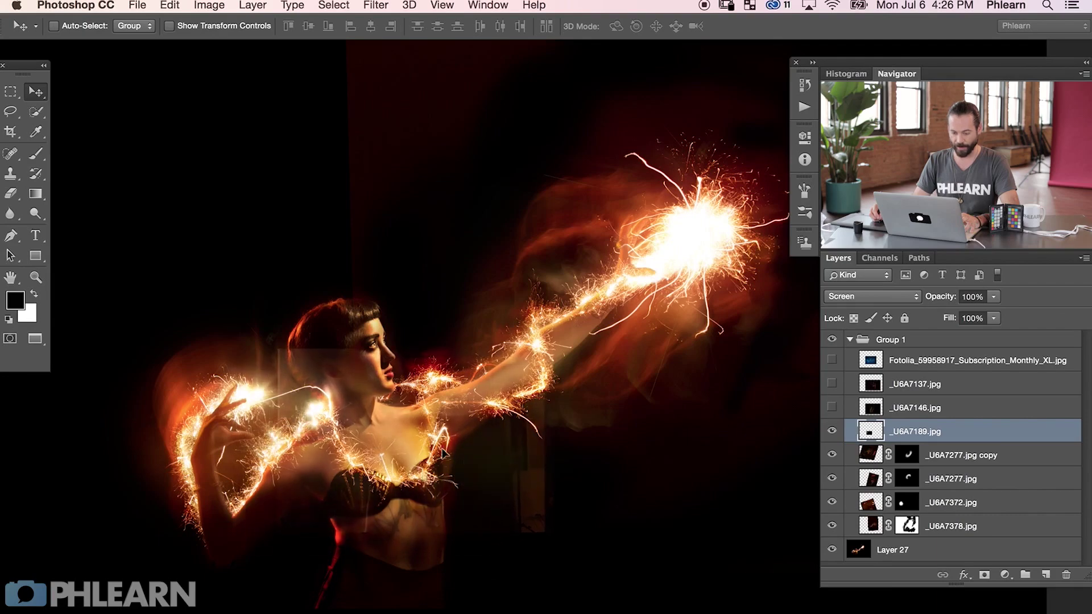
key(super+plus)
key(super+plus)
key(super+plus)
drag(341, 254, 826, 117)
drag(547, 525, 338, 547)
drag(347, 376, 293, 97)
drag(533, 301, 214, 533)
drag(132, 556, 742, 476)
drag(529, 375, 517, 300)
drag(231, 506, 717, 321)
drag(515, 422, 199, 529)
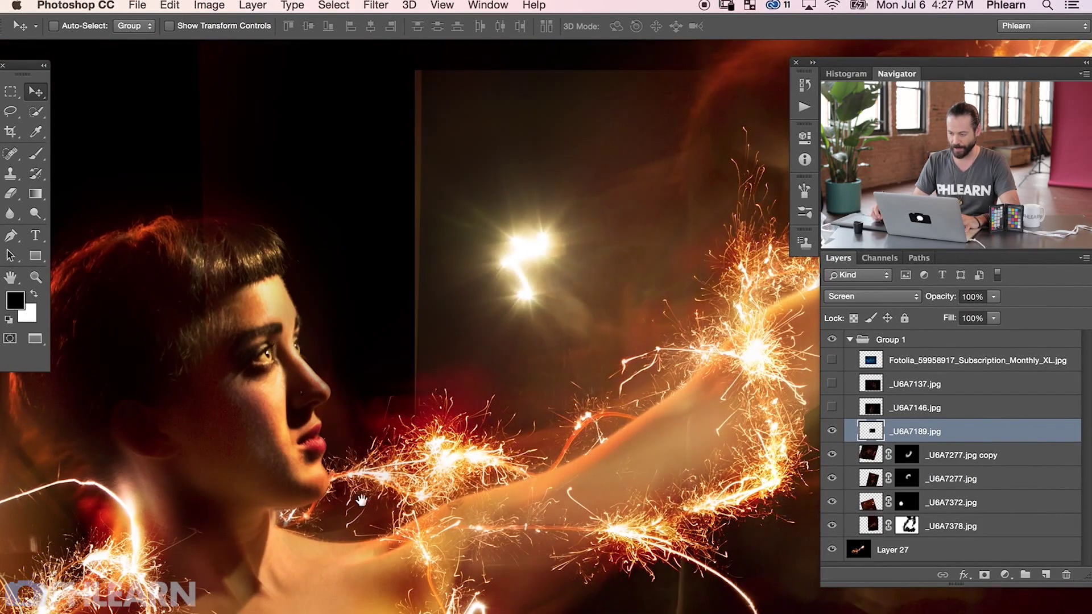
Move the _U6A7189.jpg light flare onto the sparkler at the raised hand
drag(258, 554, 639, 451)
drag(526, 393, 23, 602)
drag(431, 484, 334, 510)
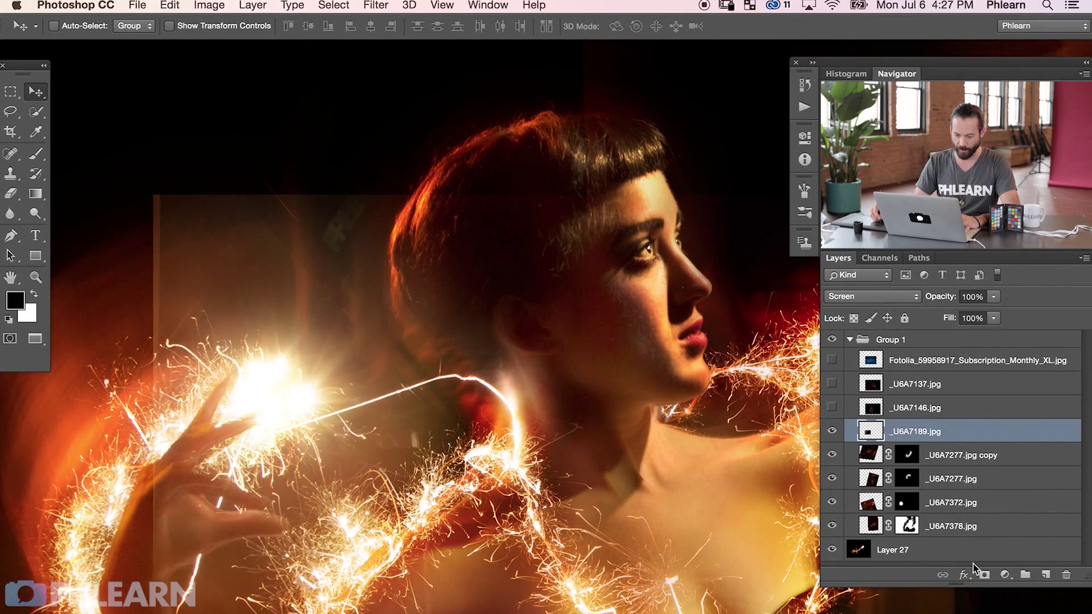
Mask out _U6A7189.jpg with a black layer mask and paint the flare back in white over the raised hand's sparkler
alt+click(983, 578)
key(b)
mouse_move(294, 397)
mouse_down()
mouse_move(251, 378)
mouse_move(287, 409)
mouse_up()
key(x)
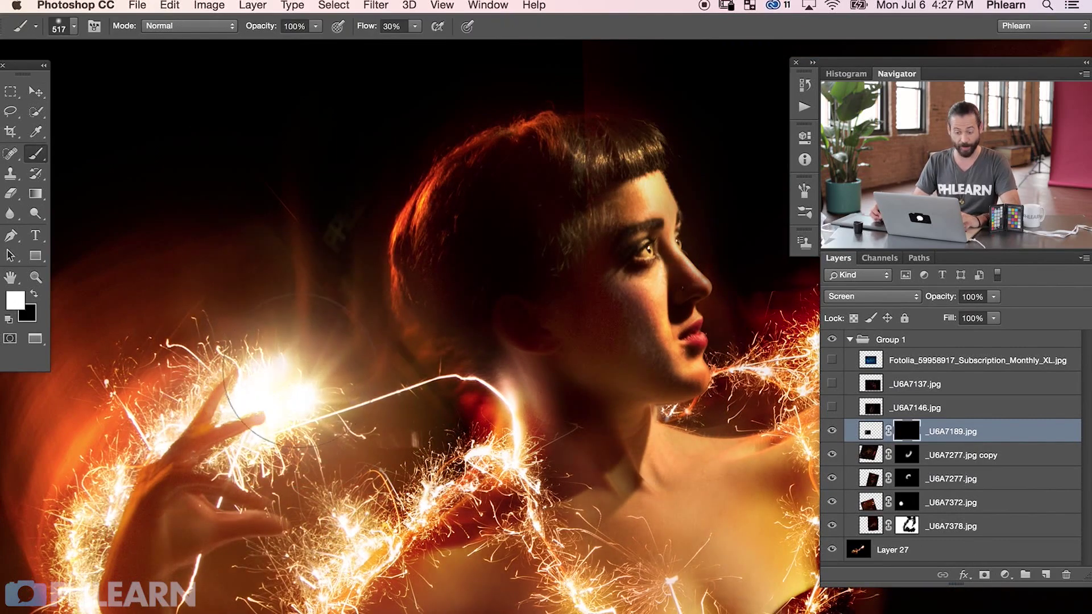
click(831, 432)
click(831, 432)
Show the Fotolia starry sky layer, preview it in Normal blend mode, and set it back to Screen
key(super+minus)
key(super+minus)
key(super+minus)
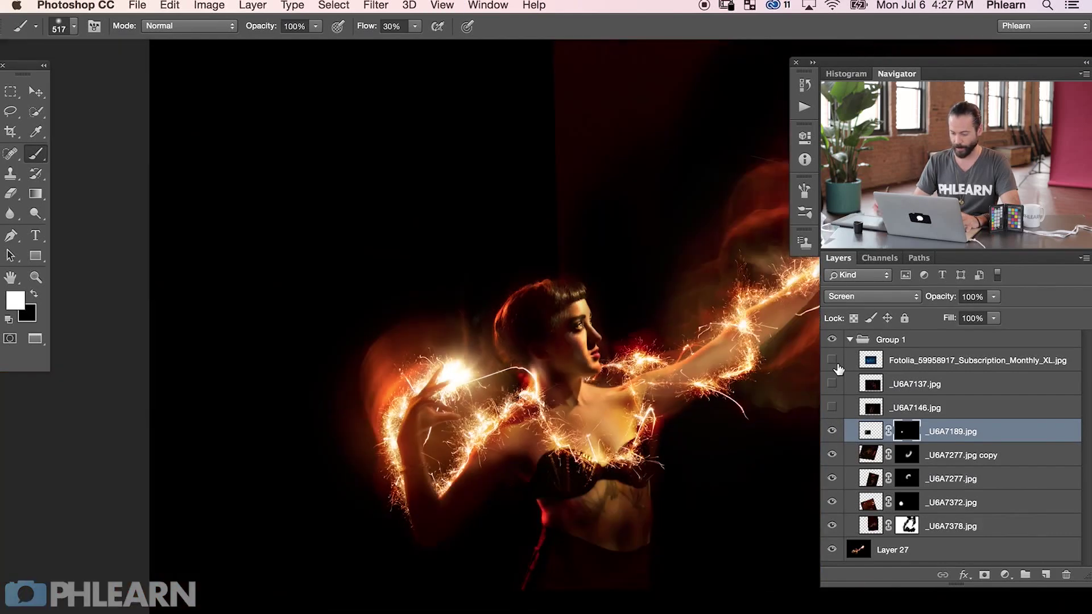
mouse_move(712, 529)
mouse_down()
mouse_move(443, 560)
mouse_move(450, 571)
mouse_up()
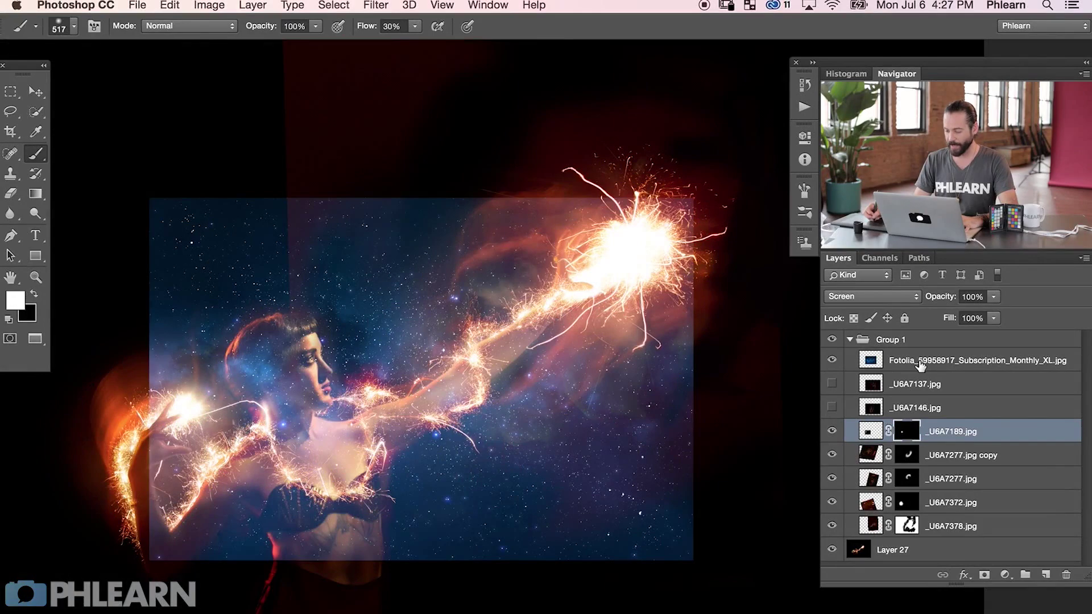
click(924, 365)
key(x)
click(871, 296)
click(847, 186)
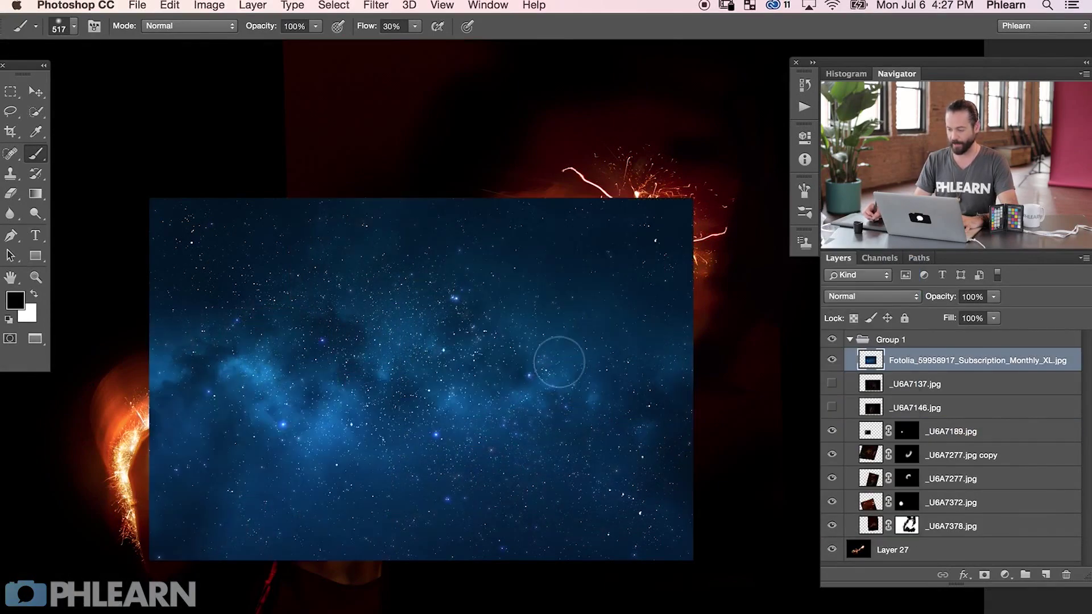
click(866, 296)
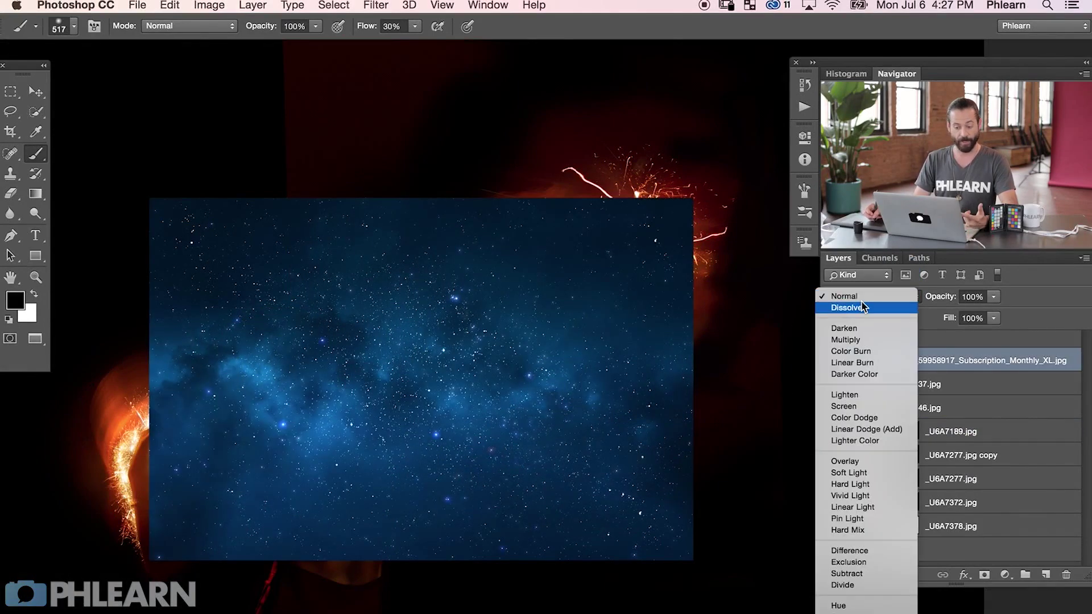
click(874, 406)
Move the starry sky over the outstretched arm and its sparkler, and compare the image with the sky hidden and shown
key(v)
mouse_move(597, 415)
mouse_down()
mouse_move(446, 475)
mouse_move(556, 451)
mouse_move(664, 350)
mouse_move(652, 366)
mouse_move(575, 378)
mouse_move(586, 414)
mouse_up()
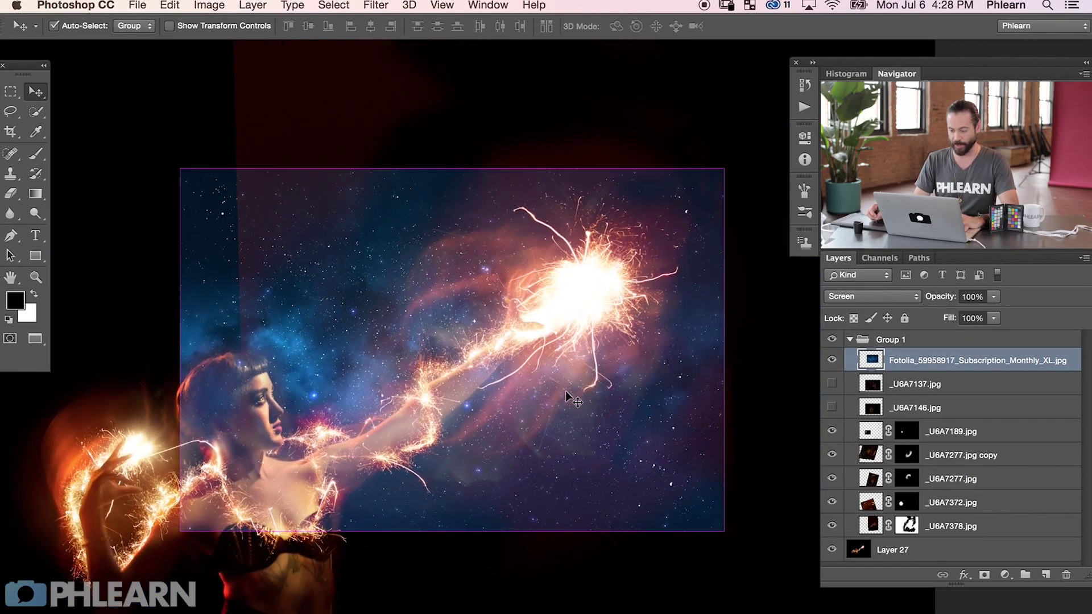
key(super+plus)
drag(609, 488, 595, 515)
drag(523, 570, 524, 574)
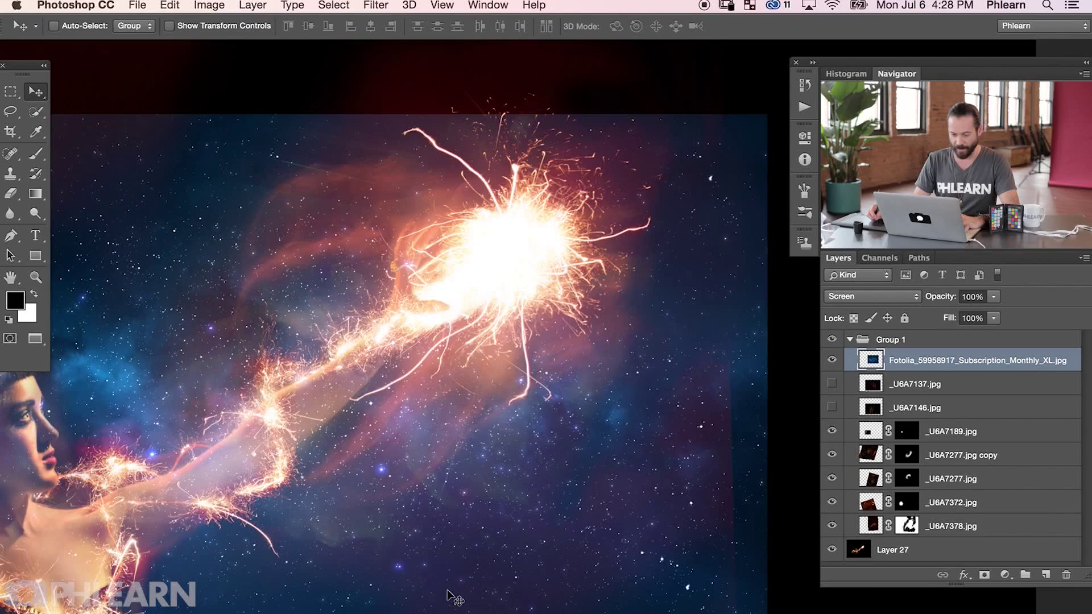
drag(467, 581, 487, 552)
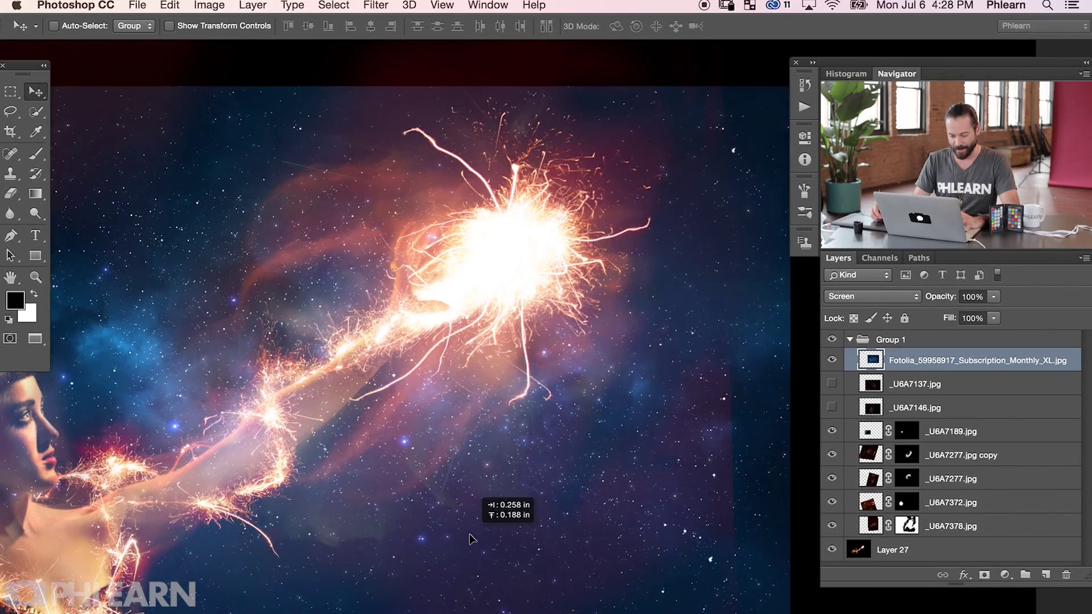
drag(531, 504, 487, 527)
click(827, 363)
click(830, 362)
click(832, 362)
click(832, 362)
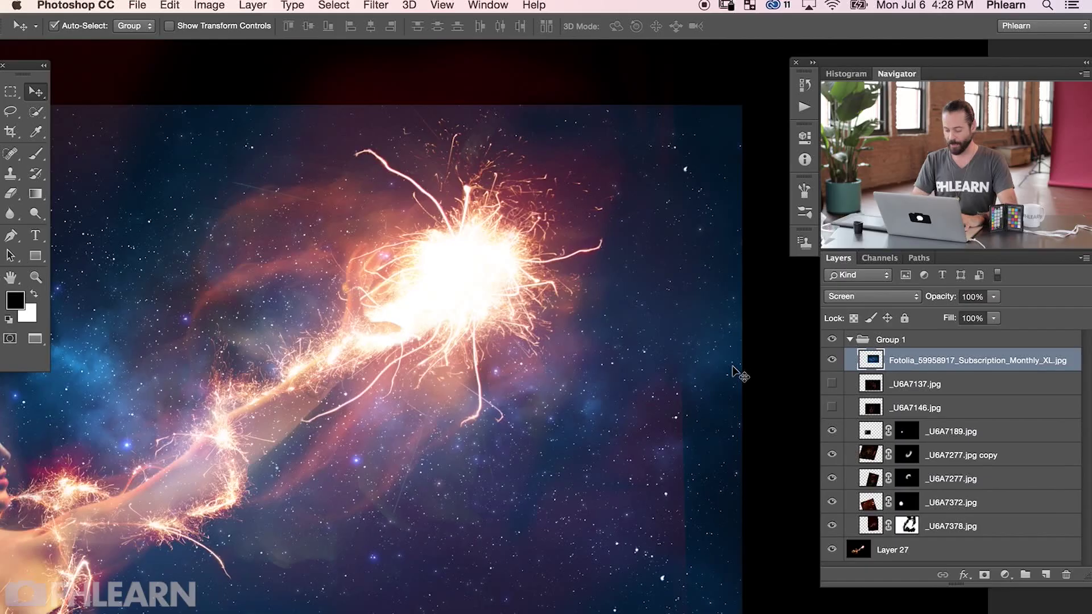
Darken the starry sky's shadows with Levels by setting the black input level to 47
key(super+l)
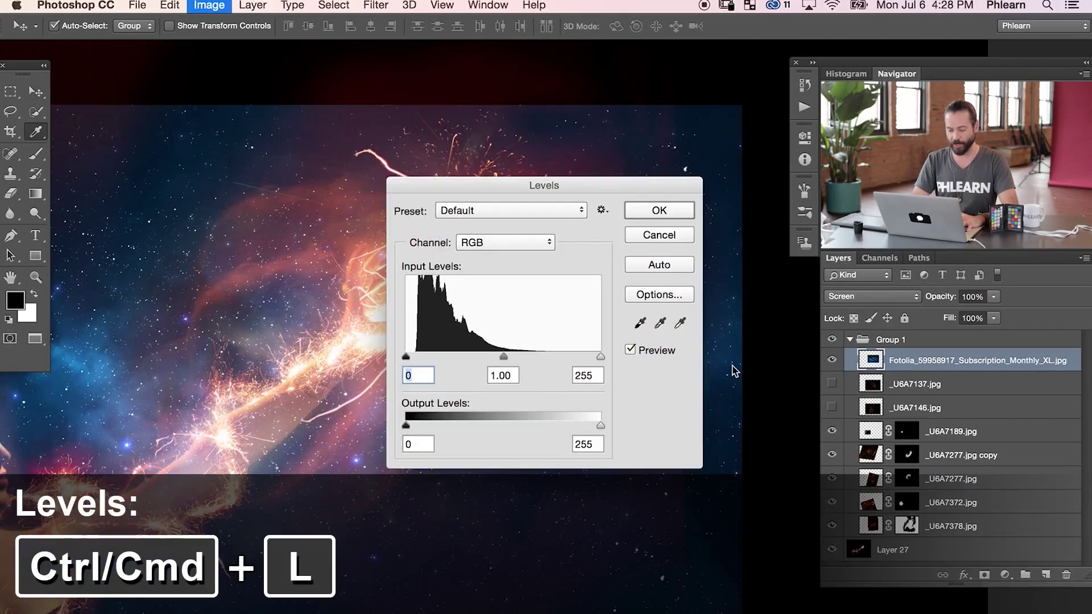
drag(518, 180, 625, 364)
drag(513, 538, 544, 540)
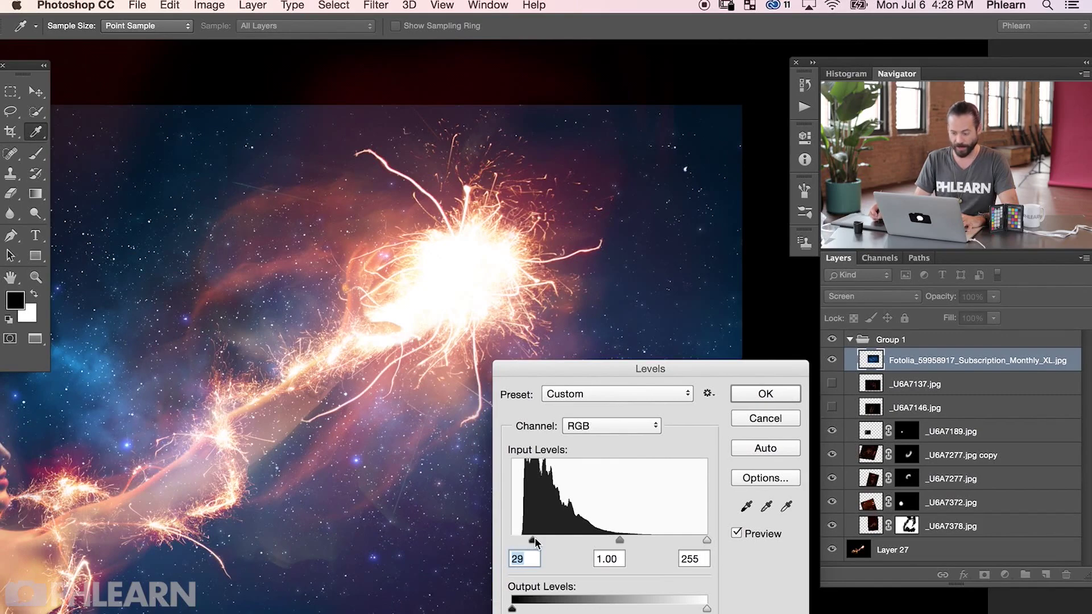
drag(538, 541, 548, 543)
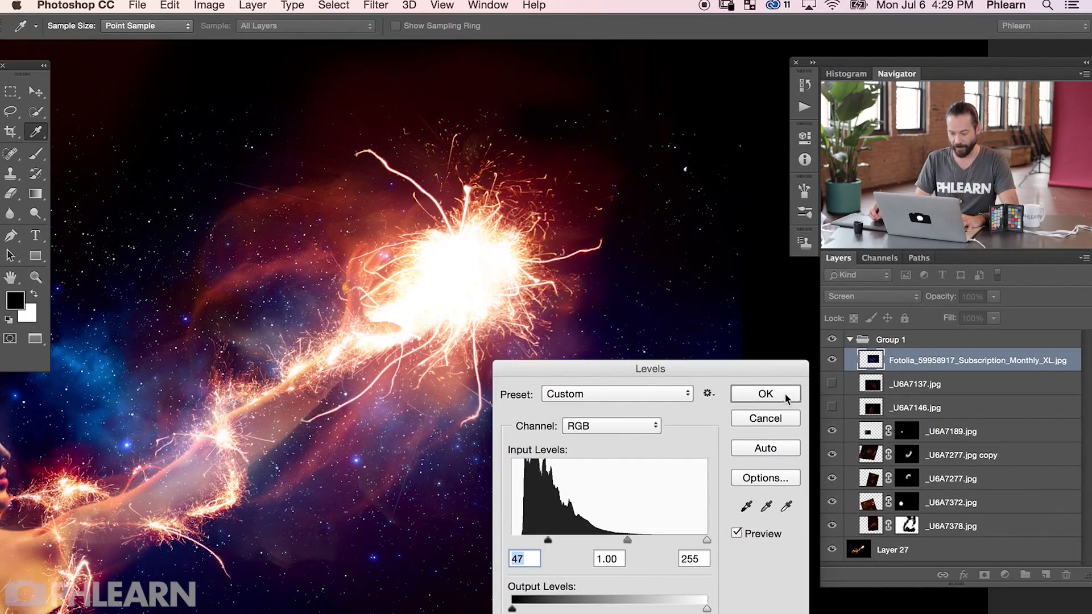
click(789, 397)
Shift the starry sky farther toward the sparkler, duplicate the layer, and hide the upper copy to work on the lower one
key(v)
drag(477, 411, 605, 485)
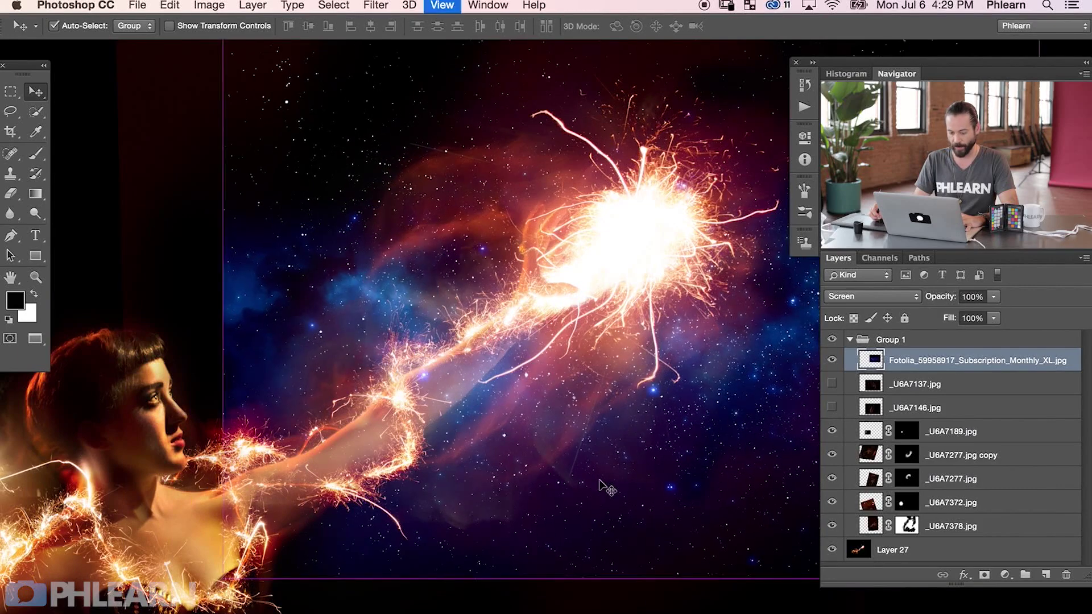
key(super+0)
key(super+j)
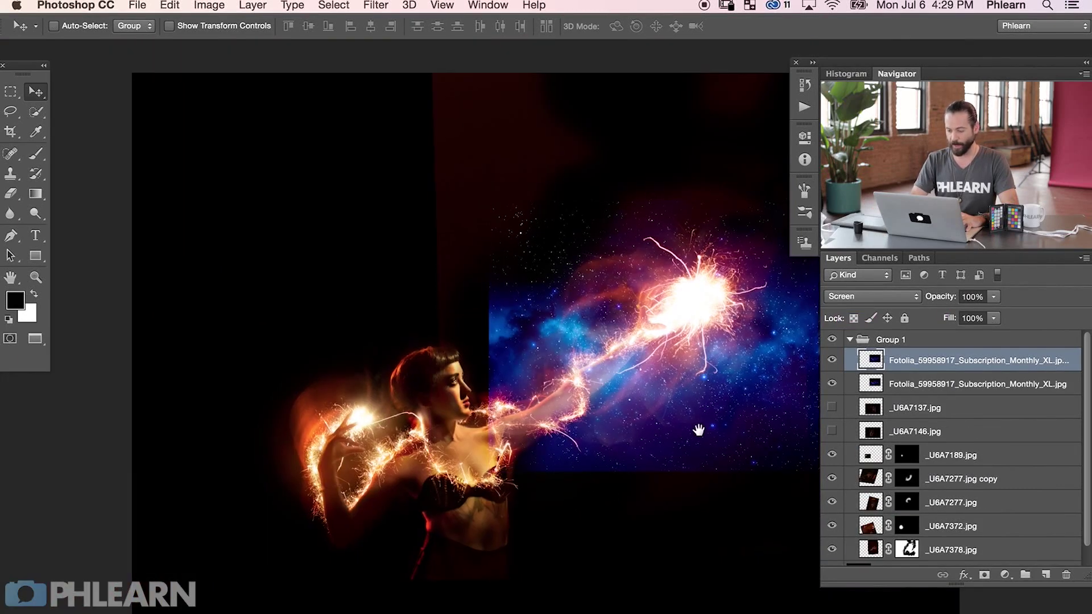
drag(699, 430, 605, 460)
click(832, 360)
click(925, 391)
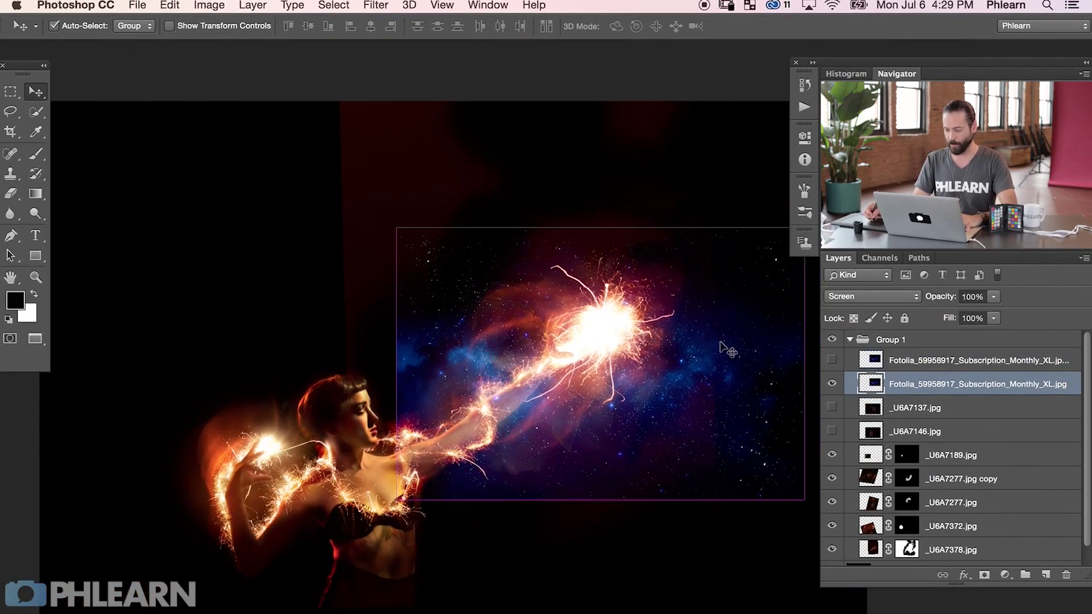
Rotate the lower starry sky layer by about 150 degrees and position it diagonally along the outstretched arm
key(super+t)
drag(699, 588, 378, 203)
drag(561, 377, 471, 406)
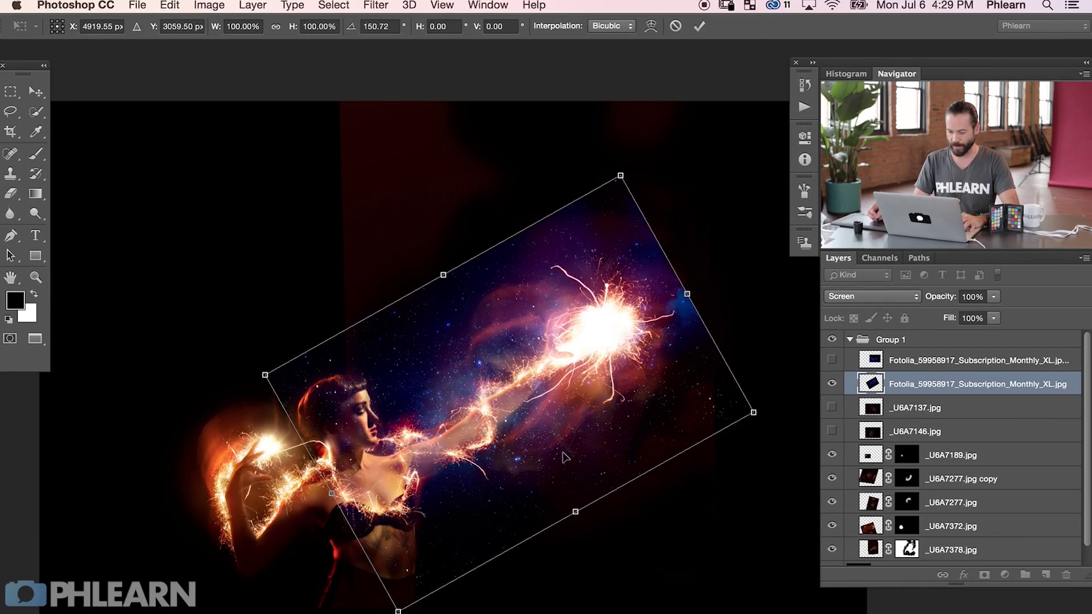
key(Return)
drag(530, 445, 560, 437)
key(super+t)
drag(779, 603, 1006, 606)
key(Return)
drag(676, 522, 698, 519)
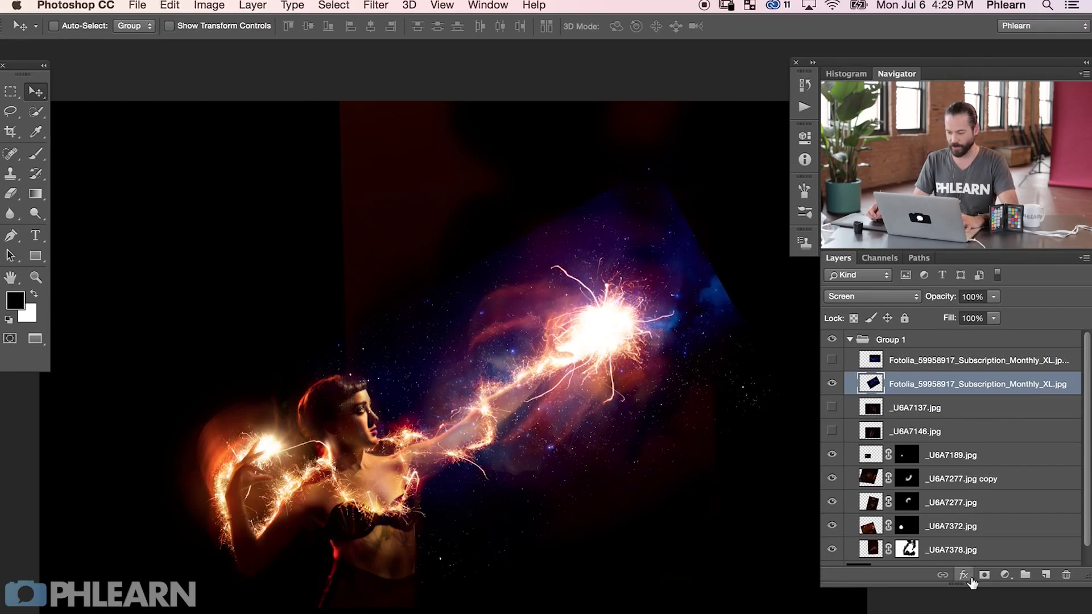
Add a mask to the rotated sky layer and paint black with a large soft brush over its hard outer edges
click(984, 576)
key(b)
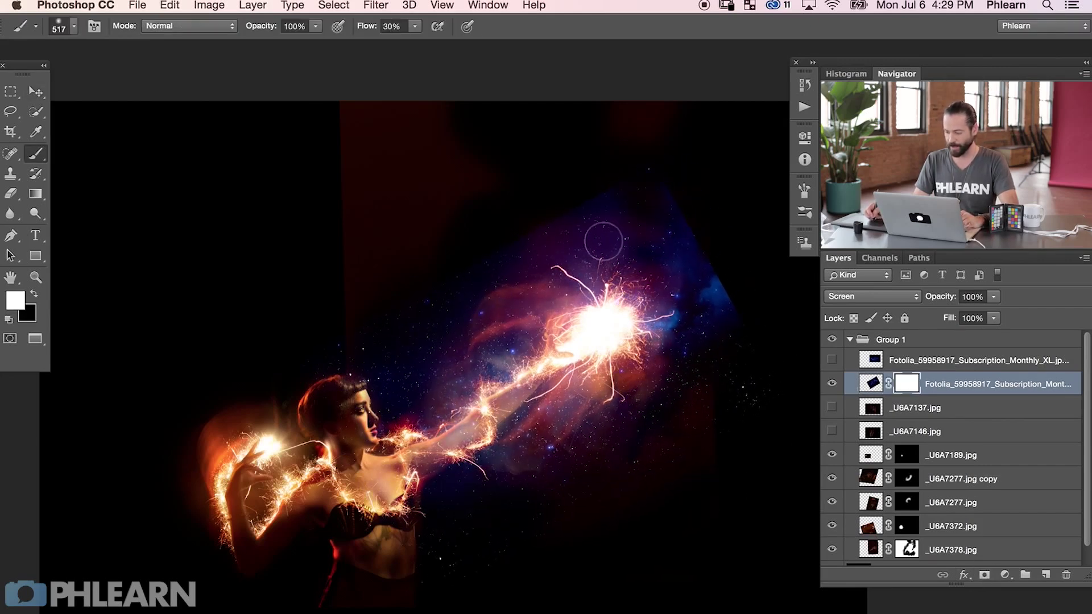
drag(604, 242, 622, 242)
key(x)
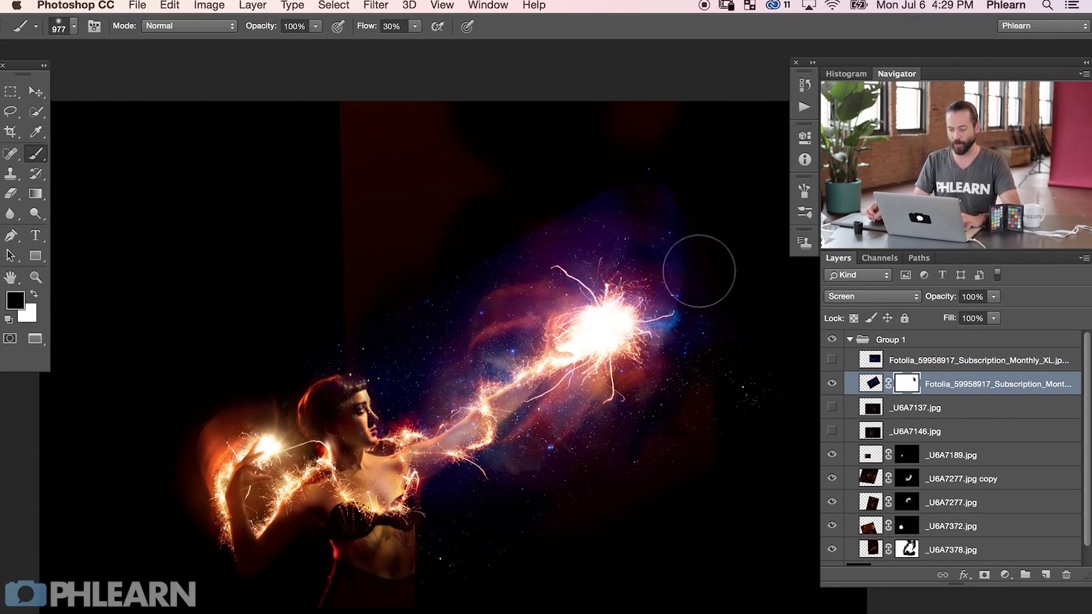
drag(509, 252, 493, 258)
drag(431, 292, 477, 317)
key(shift+3)
drag(385, 372, 455, 413)
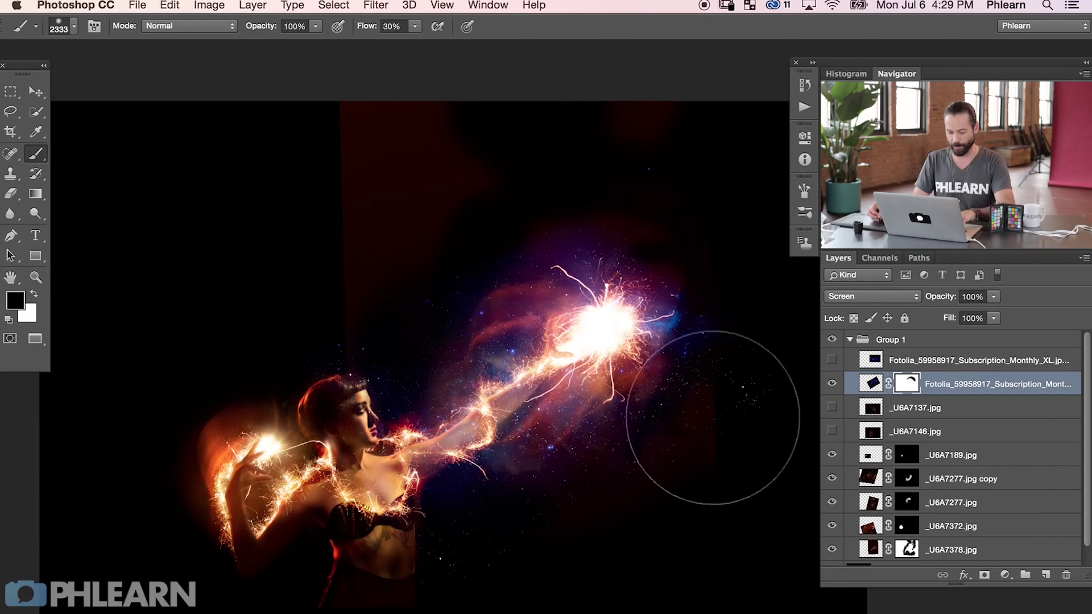
drag(692, 288, 670, 275)
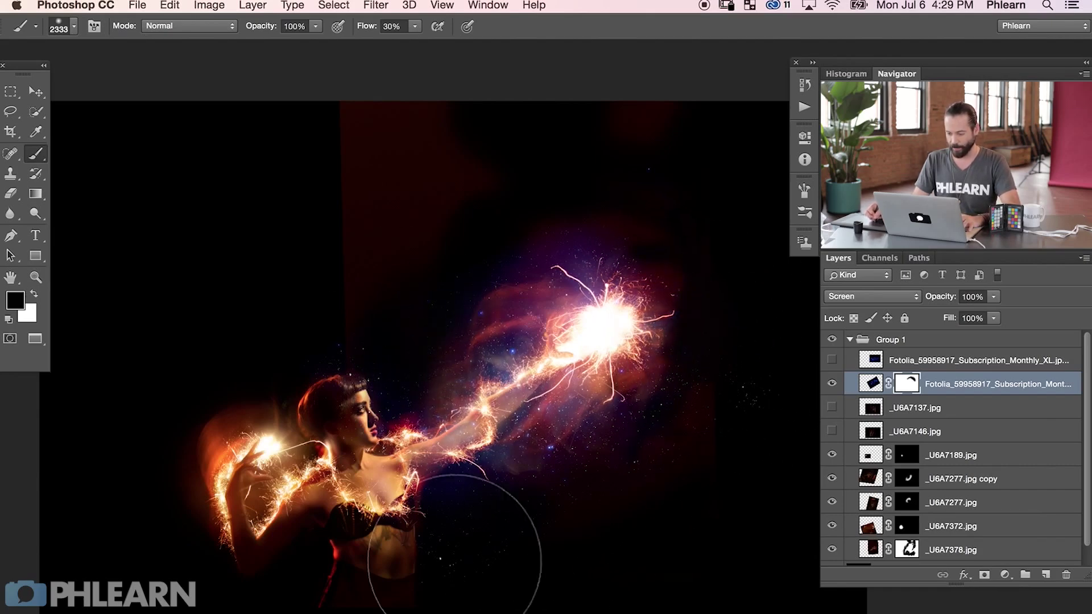
mouse_move(481, 600)
mouse_down()
mouse_move(434, 447)
mouse_move(489, 377)
mouse_up()
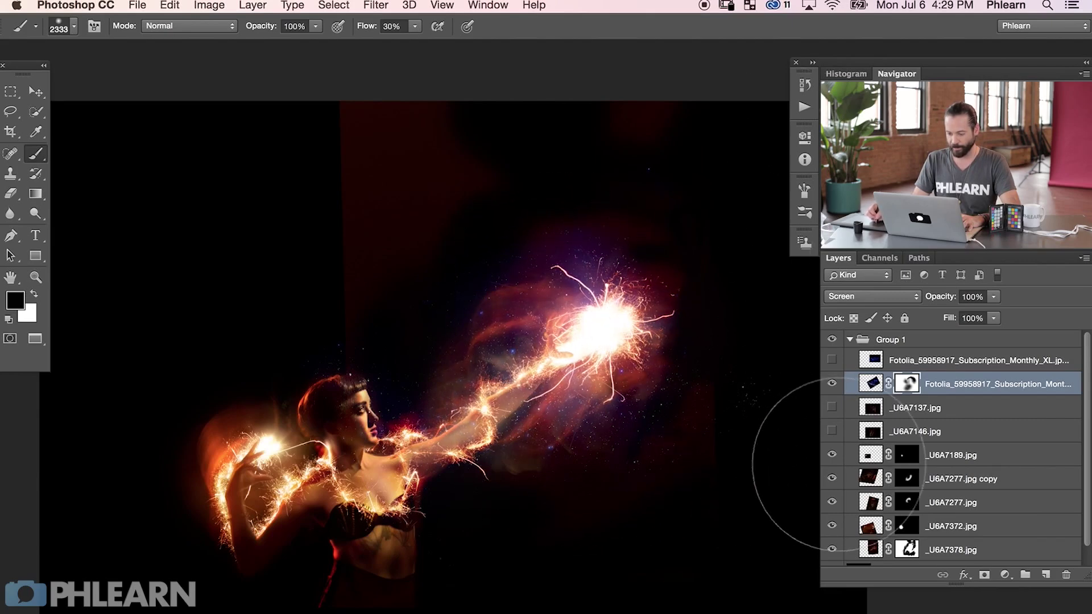
Refine the rotated sky's mask to restore blue stars beside the outstretched hand's sparkler, comparing the layer hidden and shown
key(super+equal)
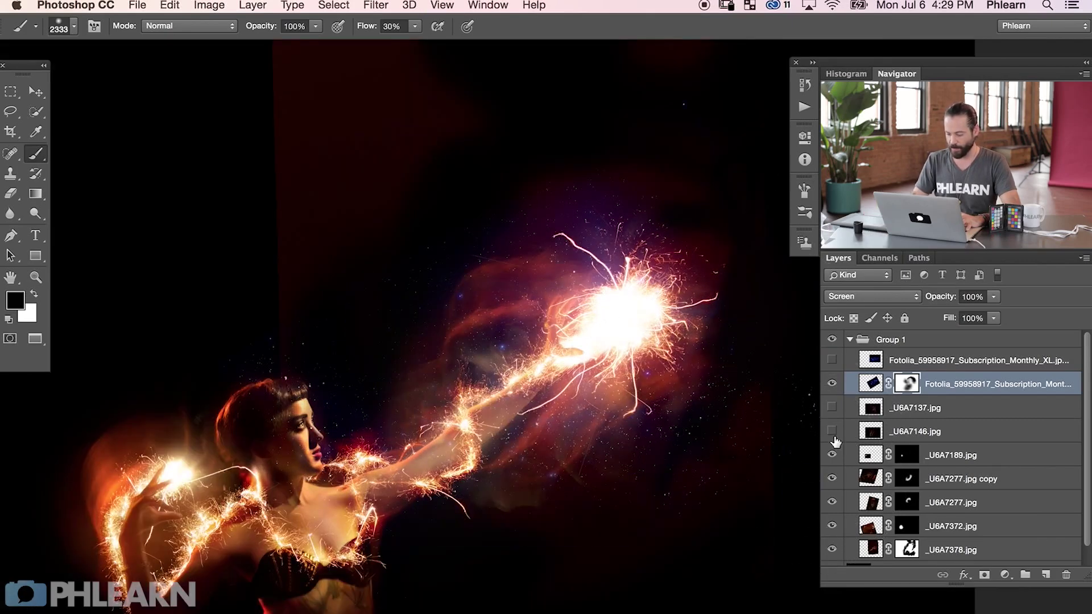
click(832, 384)
click(831, 384)
click(831, 384)
click(832, 384)
mouse_move(190, 349)
mouse_down()
mouse_move(261, 450)
mouse_move(269, 397)
mouse_move(278, 484)
mouse_move(292, 354)
mouse_up()
mouse_move(778, 407)
mouse_down()
mouse_move(746, 399)
mouse_move(733, 369)
mouse_move(710, 361)
mouse_move(717, 330)
mouse_move(707, 343)
mouse_move(722, 356)
mouse_move(729, 327)
mouse_up()
key(x)
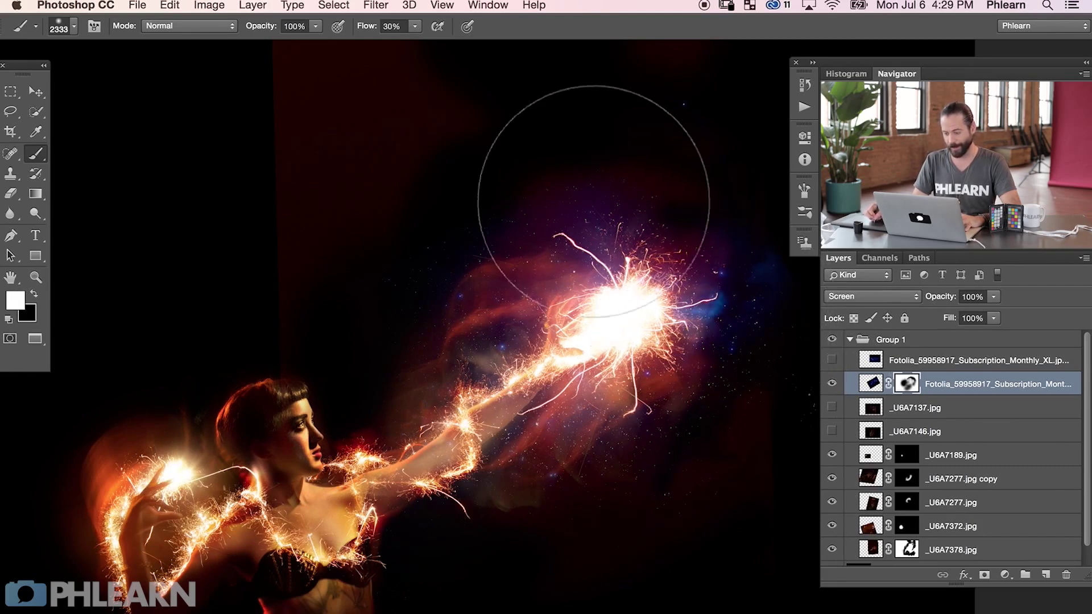
key(x)
click(832, 385)
click(832, 385)
click(833, 385)
click(832, 385)
click(833, 384)
Show the duplicate starry sky layer, move and scale it down over the raised hand, and give it a layer mask
click(832, 361)
click(884, 362)
key(v)
drag(652, 368, 346, 468)
drag(344, 506, 490, 487)
key(ctrl+t)
drag(178, 218, 314, 302)
drag(496, 424, 411, 443)
key(Return)
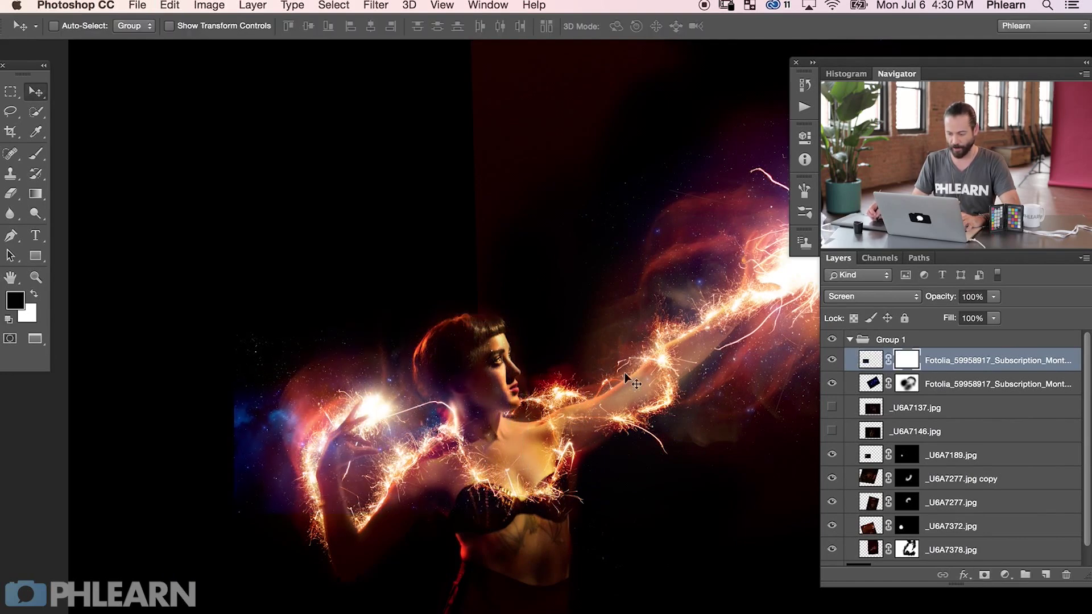
Paint black at 60% flow on the small sky's mask to blend its edges around the raised hand, comparing before and after
key(b)
drag(279, 423, 70, 417)
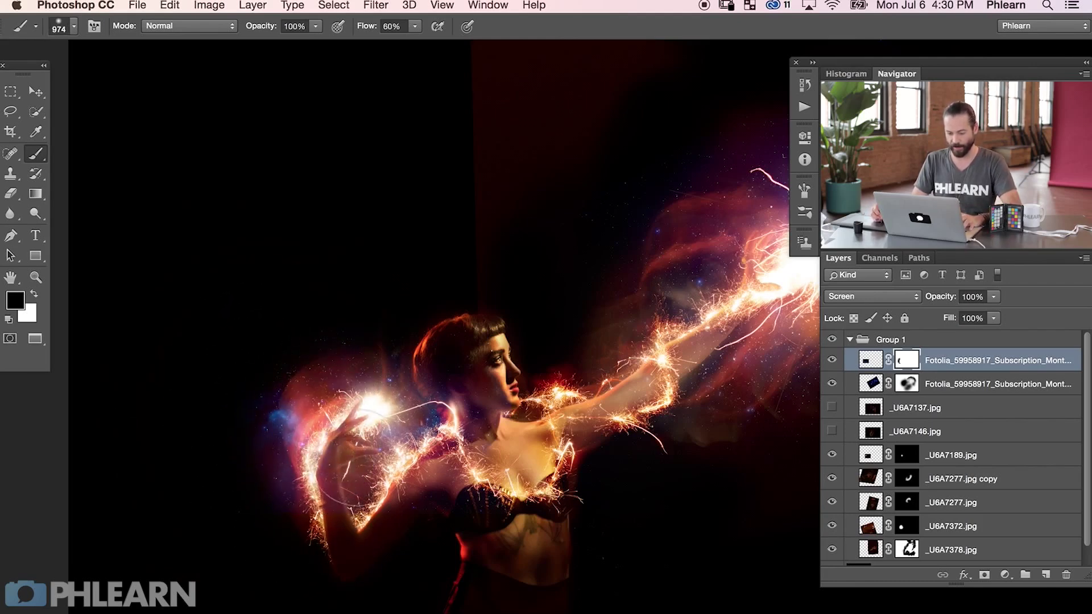
drag(625, 485, 463, 543)
click(833, 362)
click(834, 363)
click(834, 364)
click(835, 366)
Duplicate the small masked sky layer, move the copy beside the outstretched hand's sparkler, and rotate it there
key(ctrl+j)
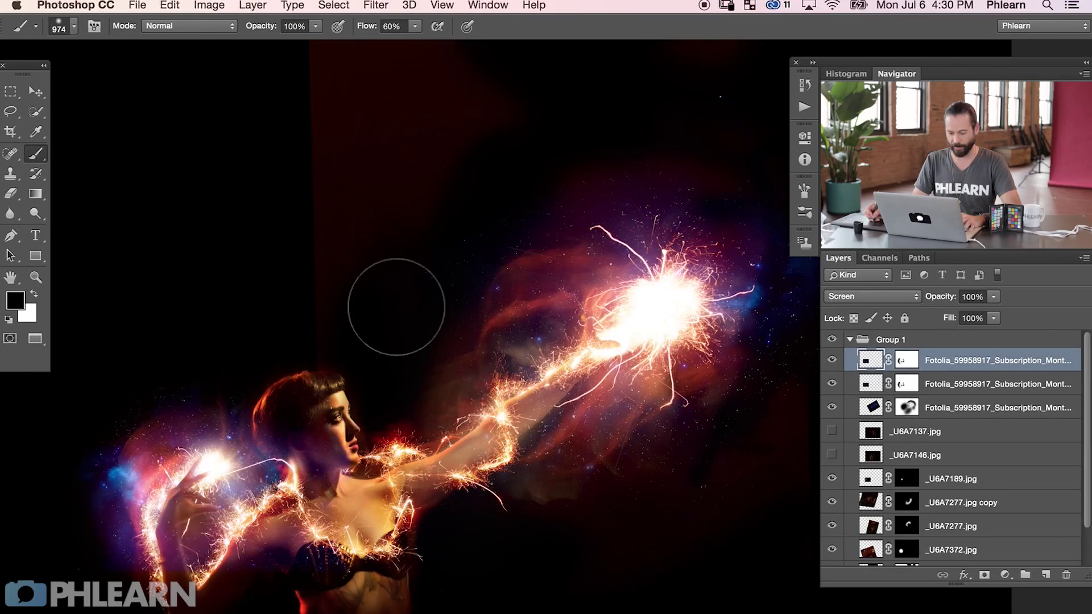
key(v)
drag(277, 504, 325, 534)
drag(393, 533, 768, 373)
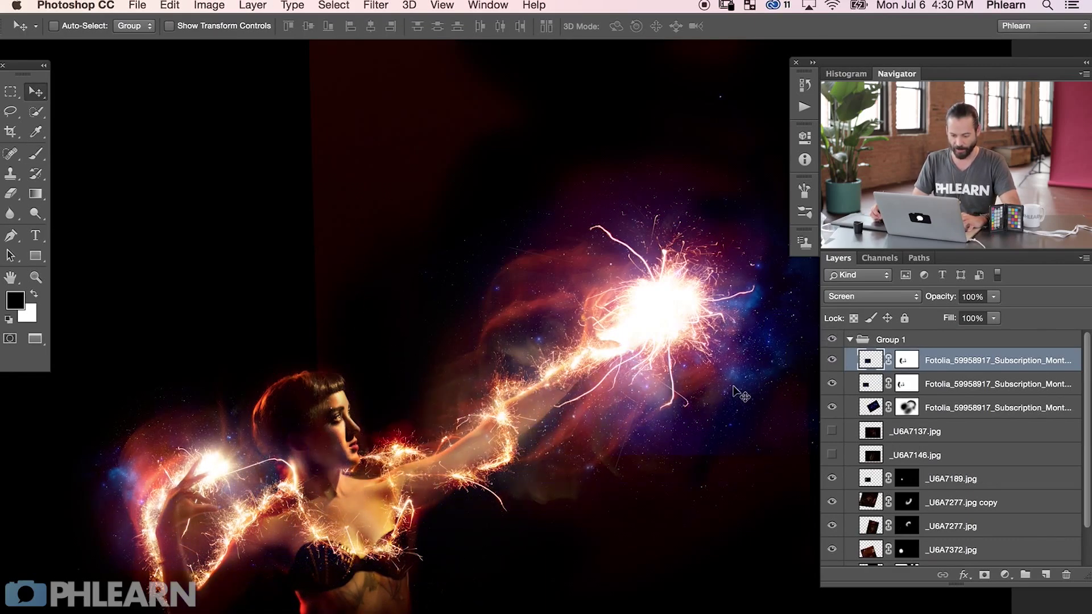
key(super+t)
drag(556, 534, 450, 340)
key(Return)
drag(759, 445, 699, 421)
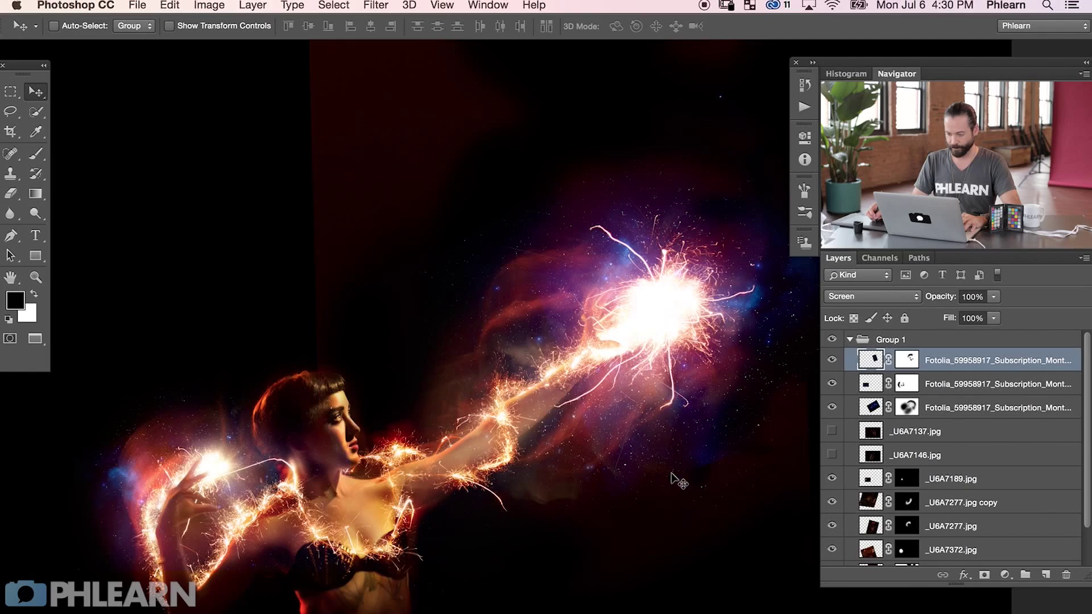
Move the newest sky copy to the raised-arm side, scale it down and adjust its position, and collapse Group 1
drag(715, 461, 196, 566)
key(super+t)
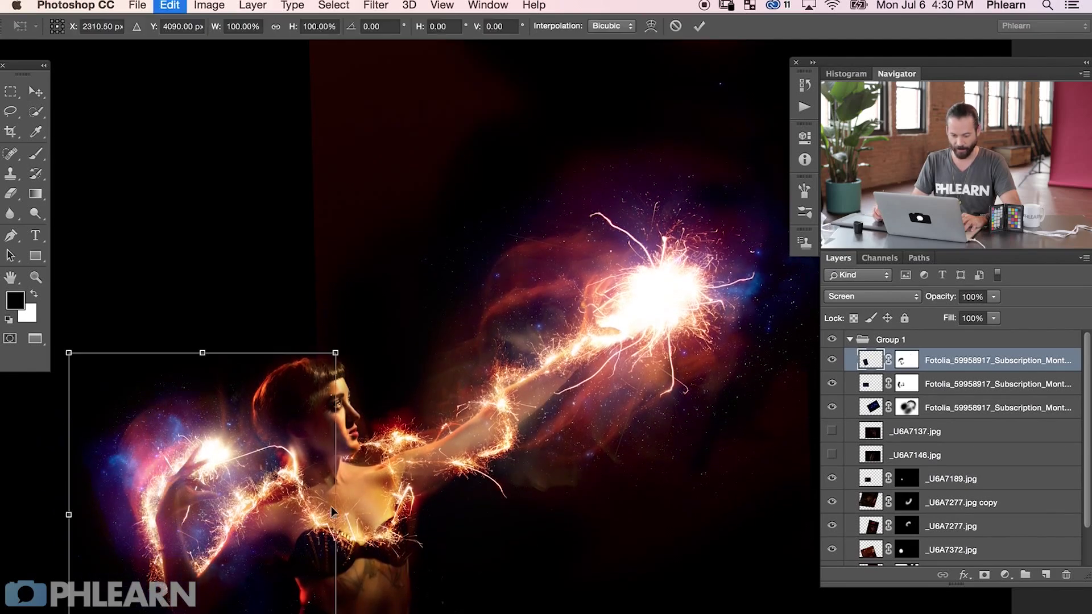
drag(332, 357, 272, 410)
key(Return)
drag(247, 560, 273, 533)
drag(476, 558, 463, 580)
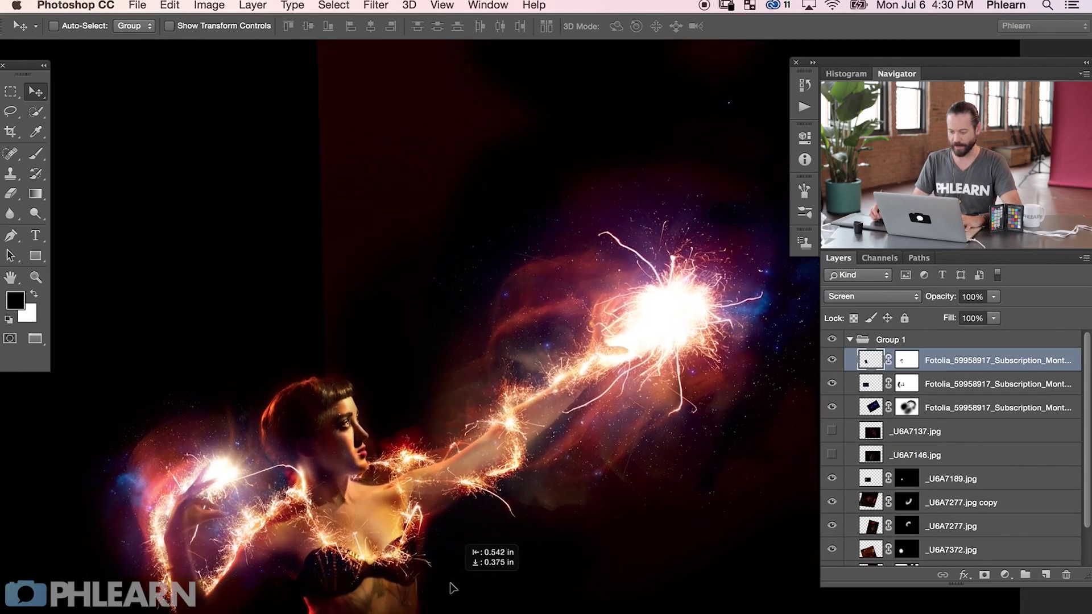
click(849, 340)
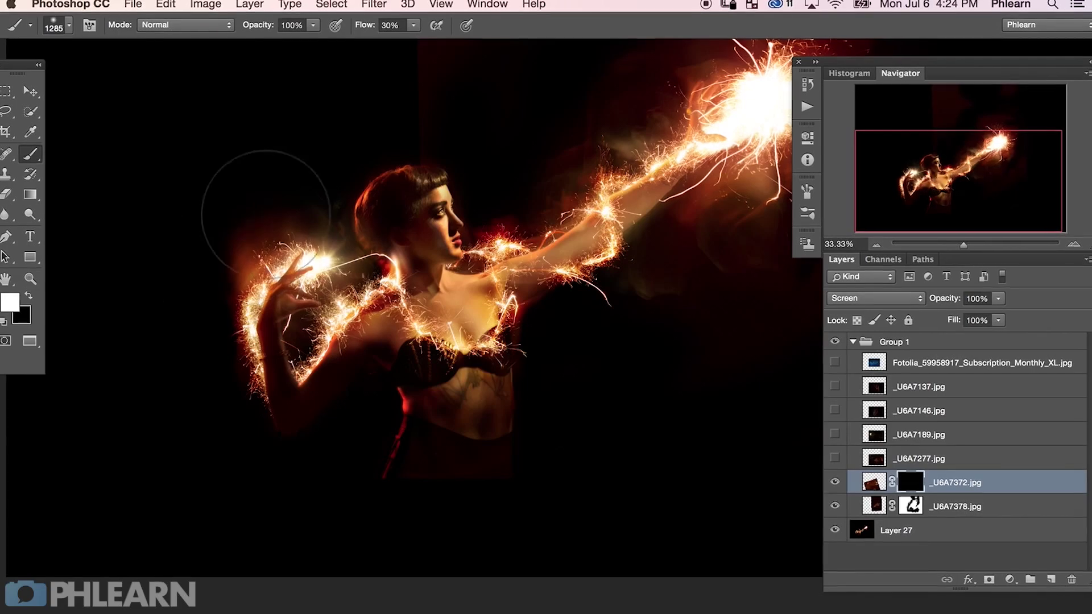
drag(244, 190, 191, 256)
mouse_move(290, 298)
mouse_down()
mouse_move(284, 268)
mouse_move(307, 248)
mouse_move(309, 284)
mouse_move(288, 281)
mouse_up()
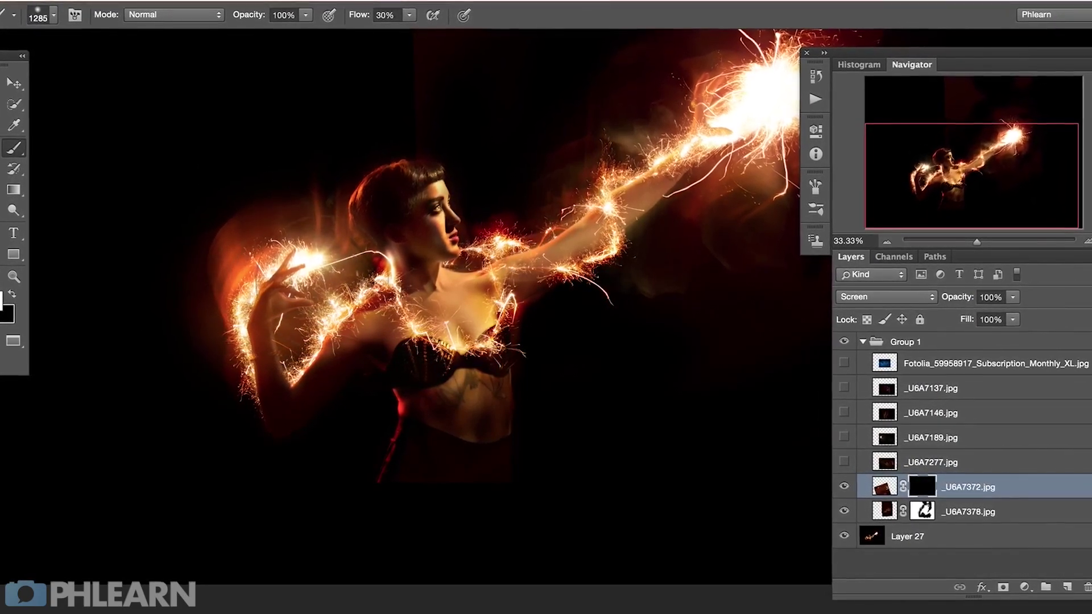